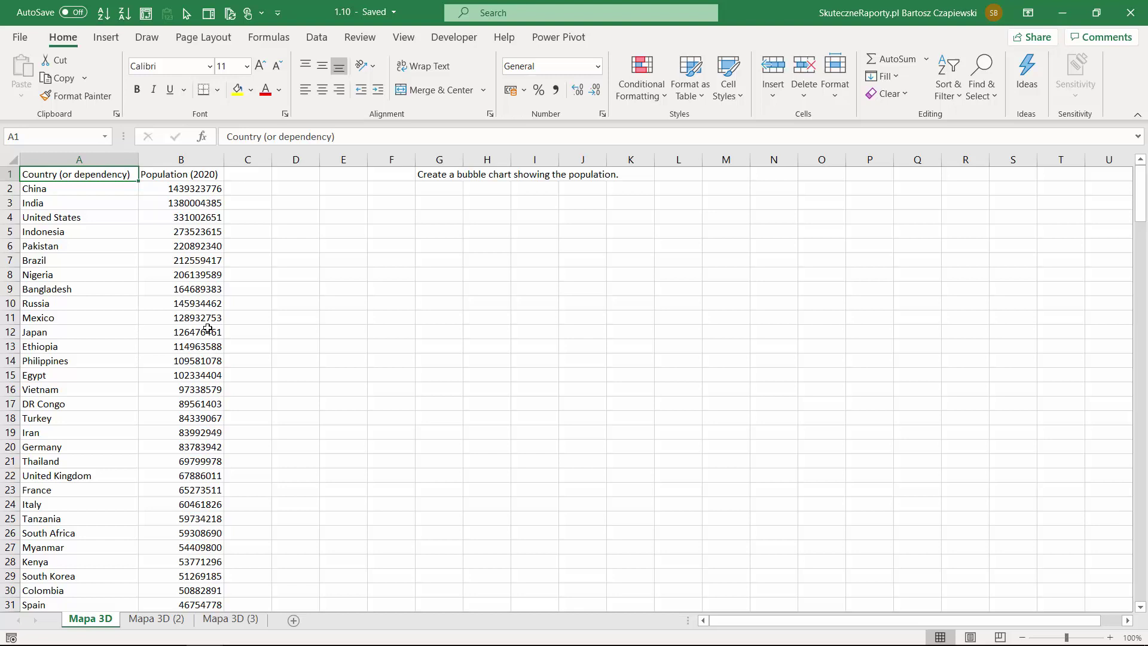
Step: Convert the country population data in A1:B236 into a table with headers
key(ctrl+t)
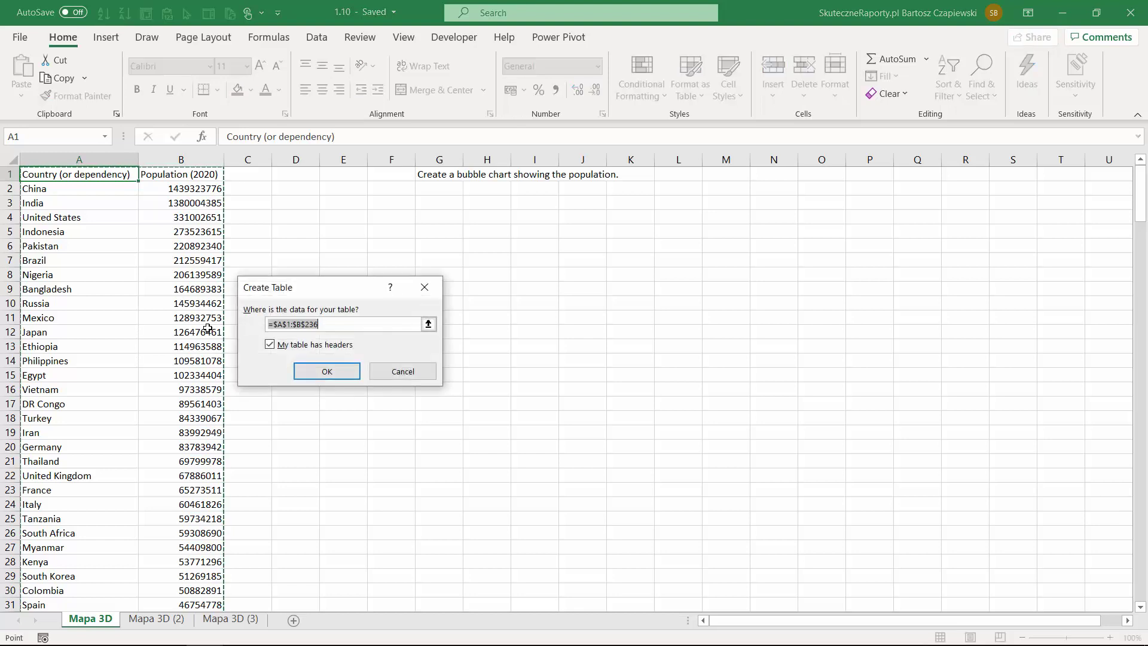
click(321, 372)
click(191, 274)
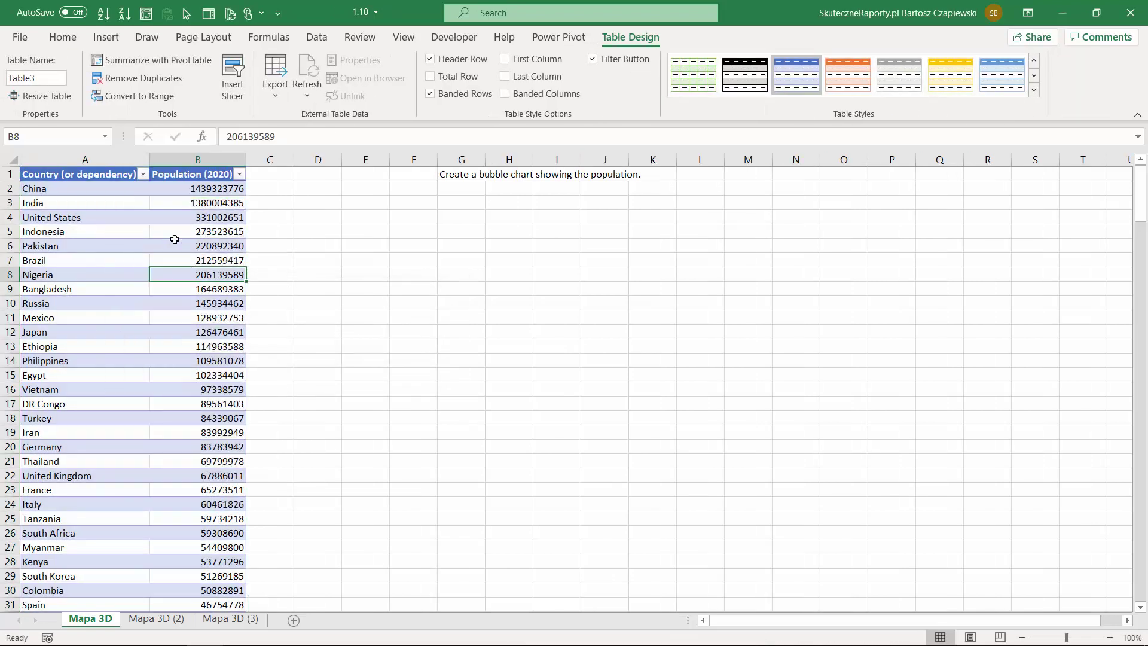
Step: Open 3D Maps with the country population table as its data source
click(111, 42)
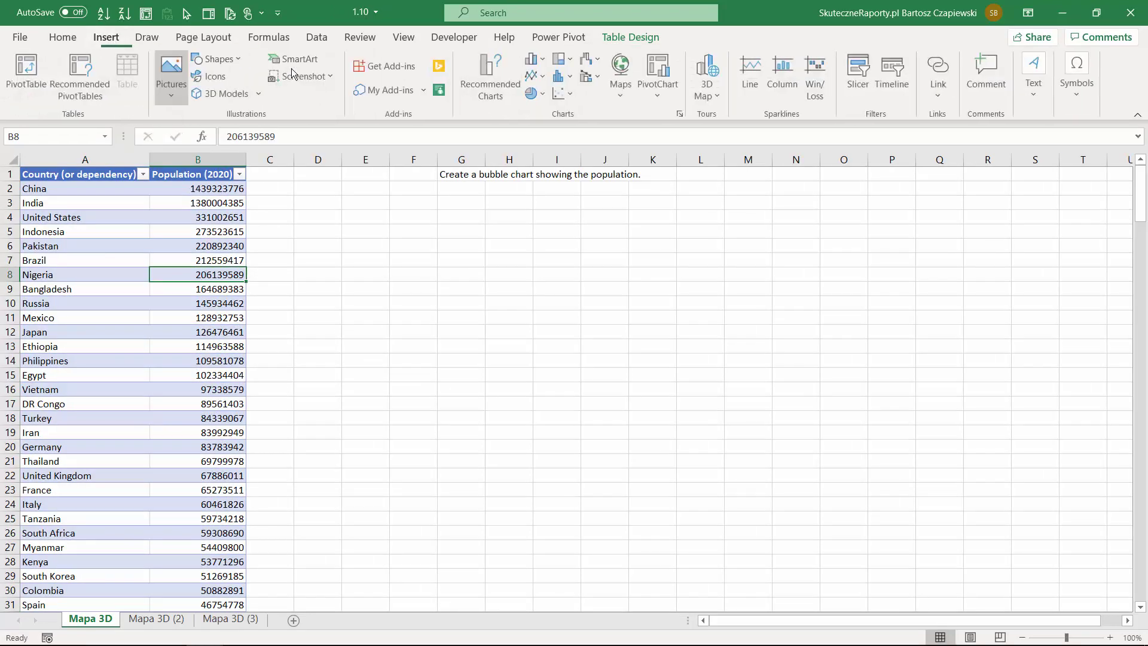
click(708, 81)
click(733, 118)
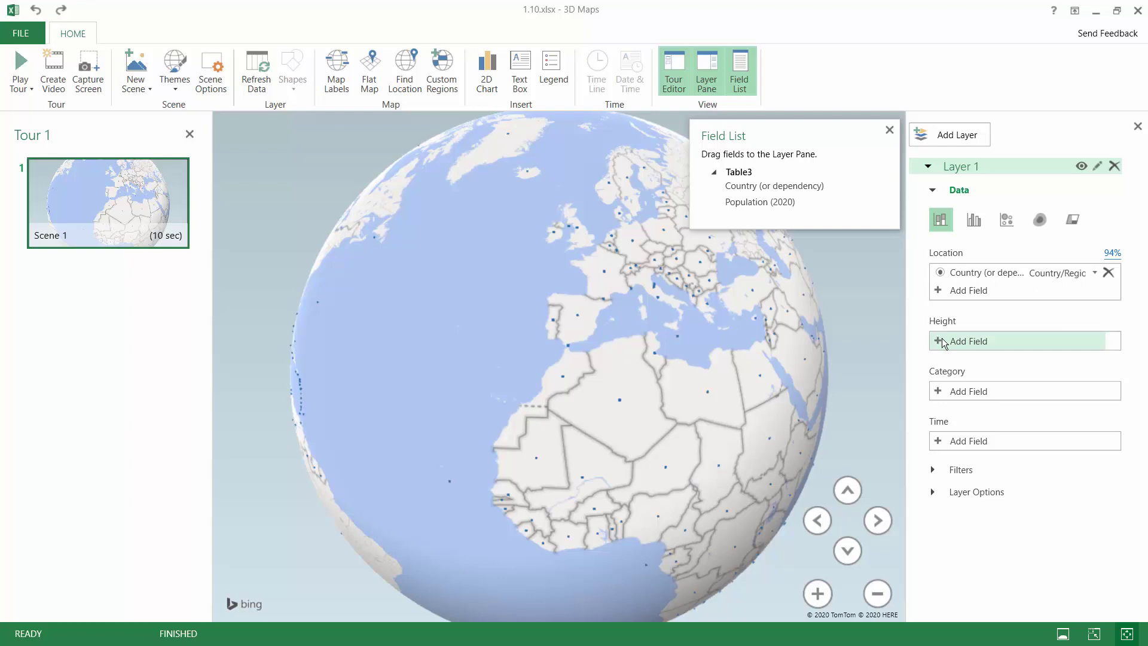
Step: Change Layer 1 to a bubble visualization sized by Population (2020)
click(1001, 219)
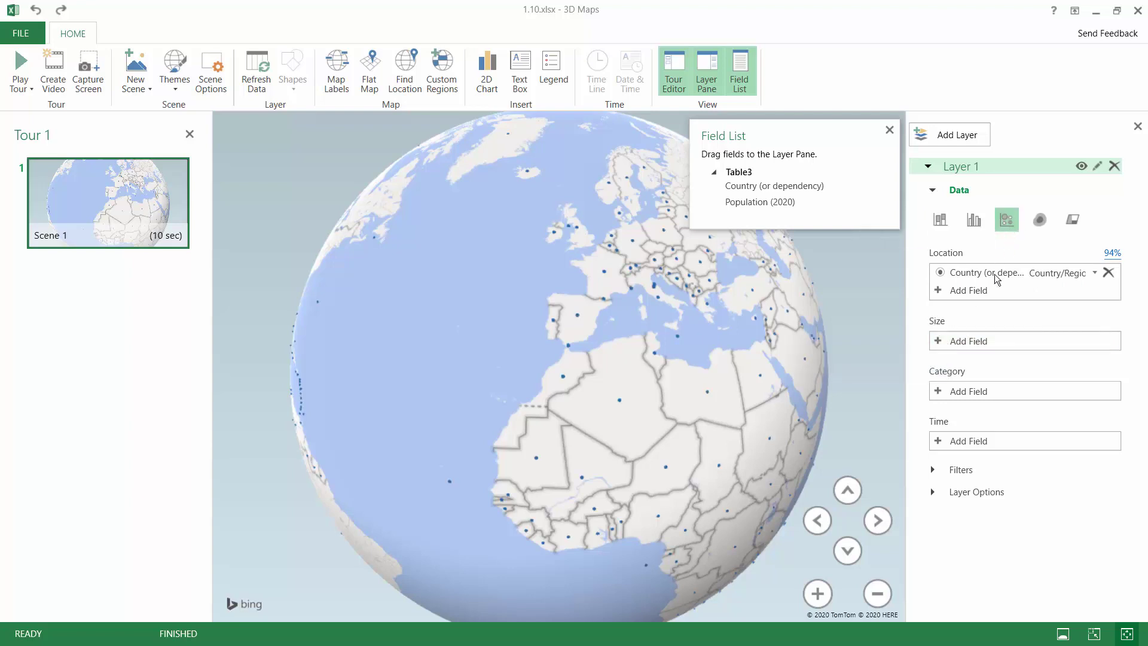
click(942, 340)
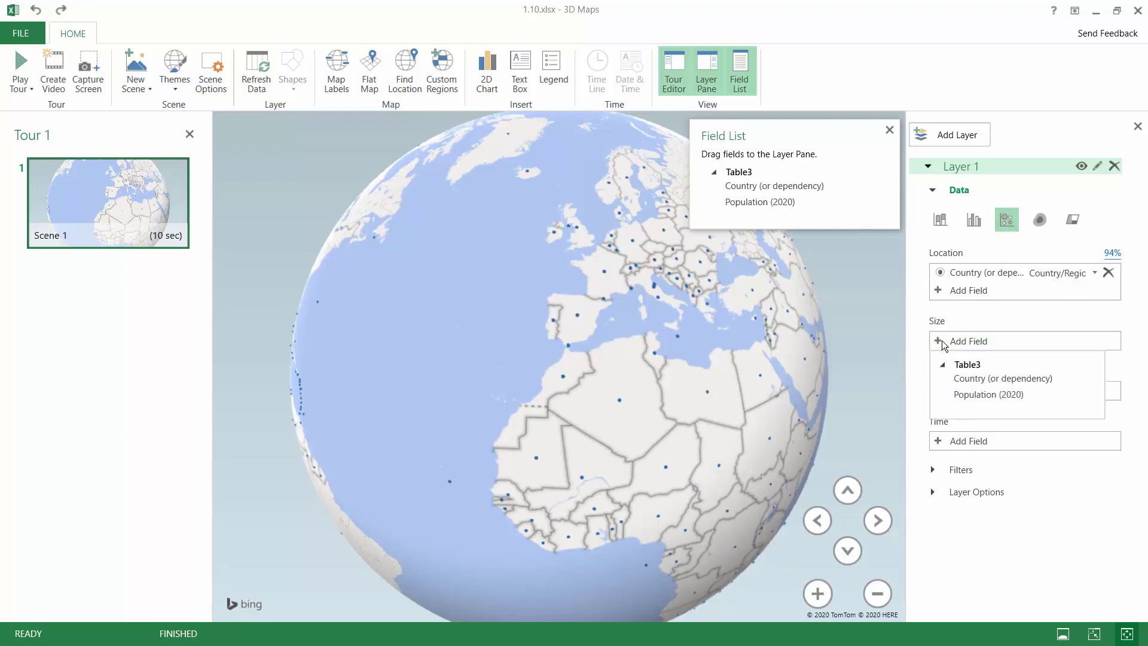
click(980, 395)
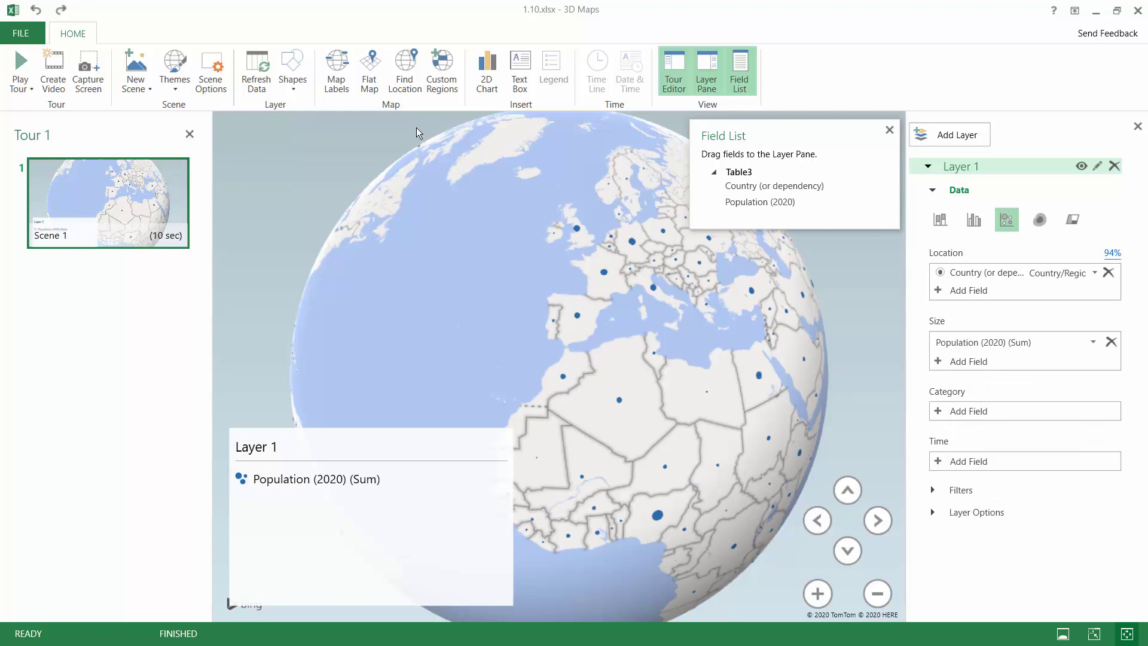
Step: Switch to a flat map and clear away the layer legend, the field list and the tour editor
click(369, 78)
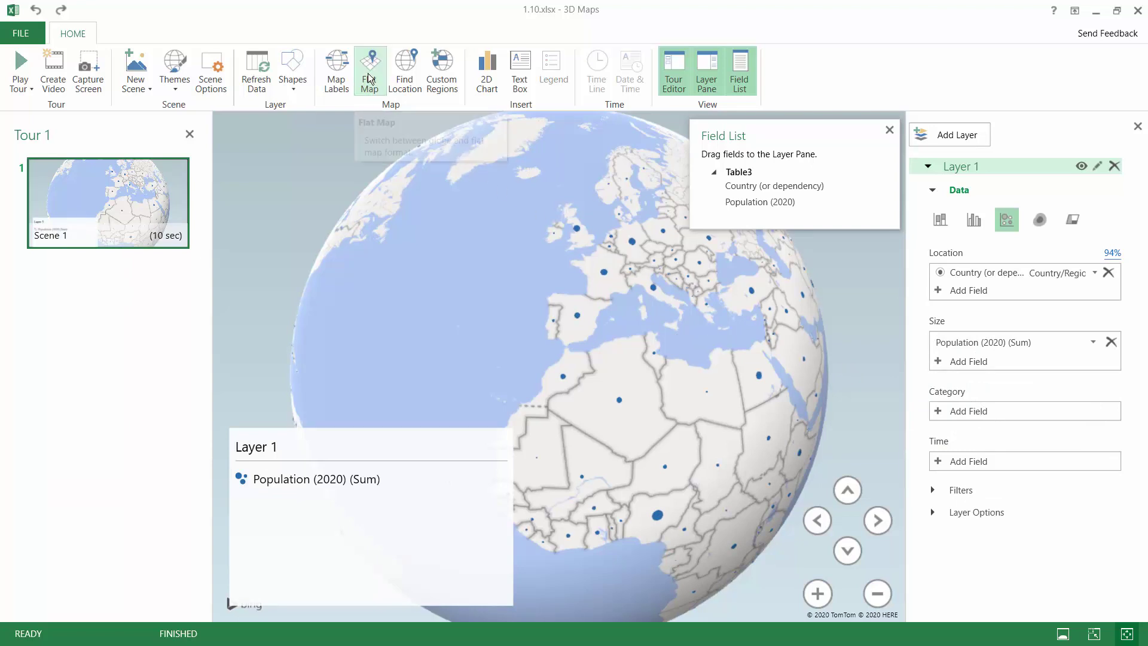
click(479, 435)
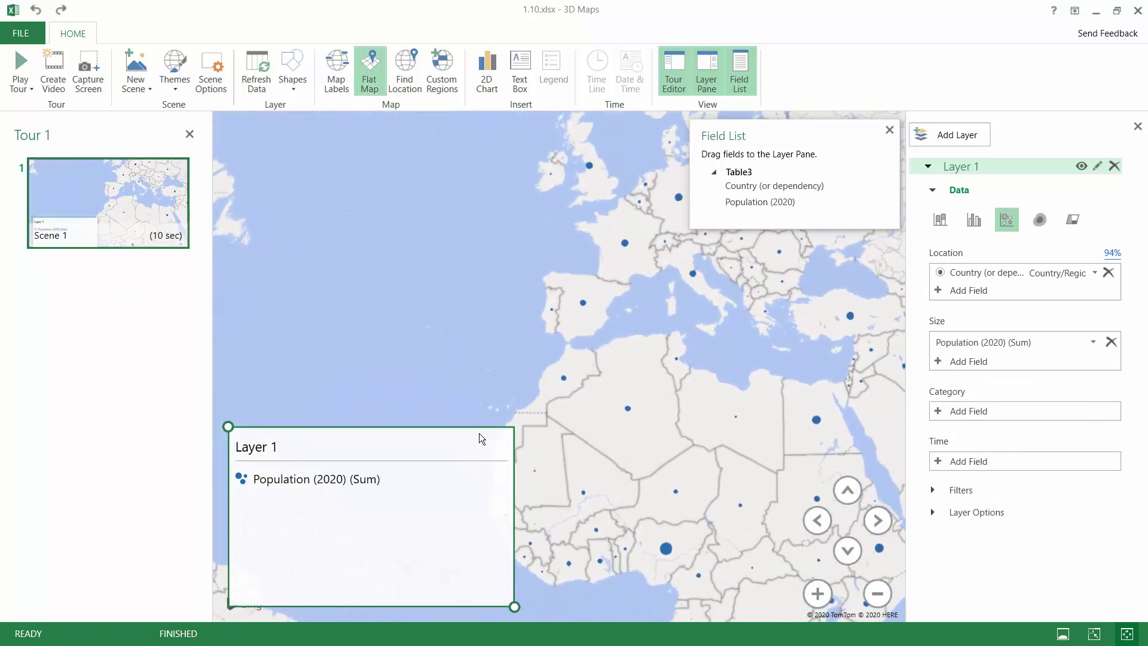
key(Delete)
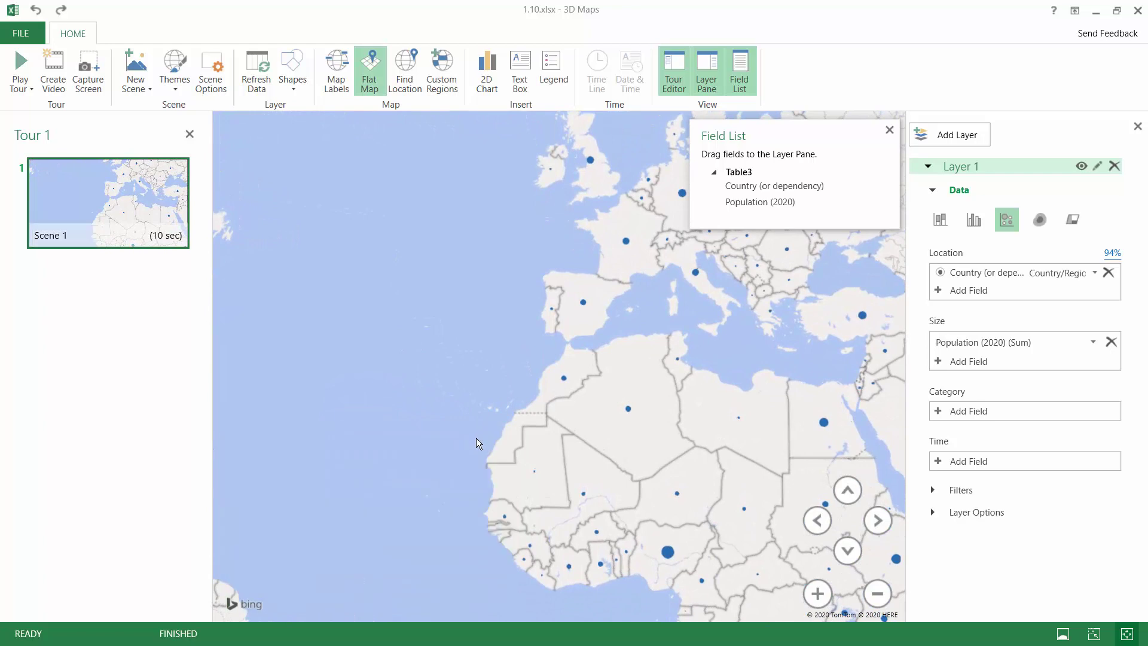
click(890, 131)
click(190, 134)
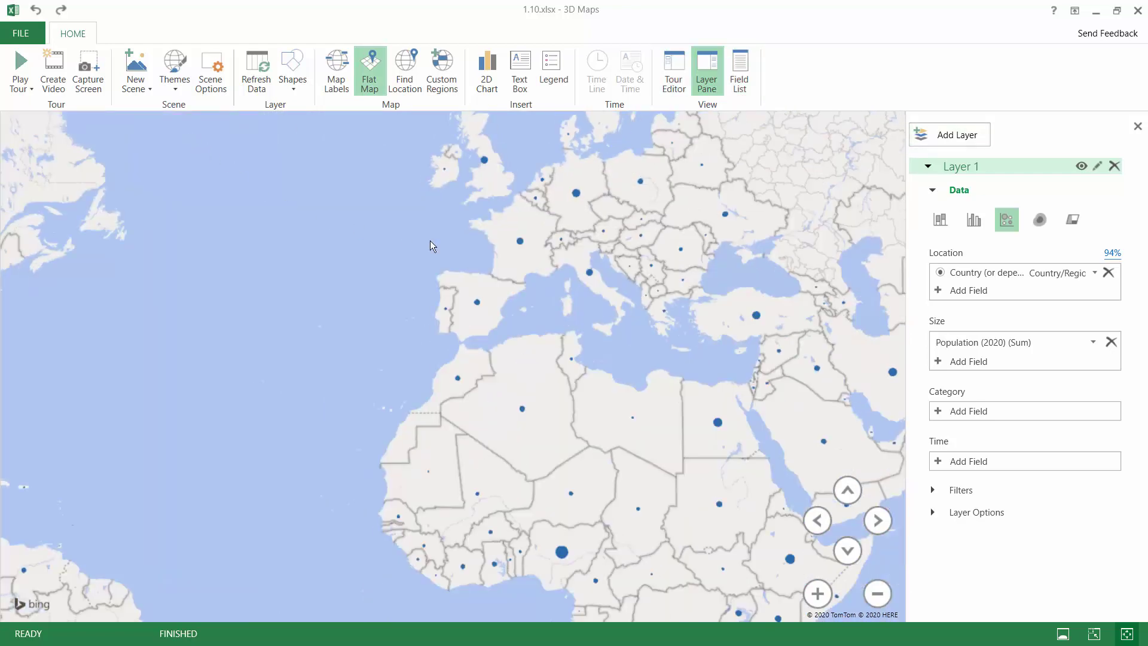
Step: Set the bubble size of Layer 1 to 319% in the layer options
drag(705, 317, 550, 292)
scroll(543, 307, down, 3)
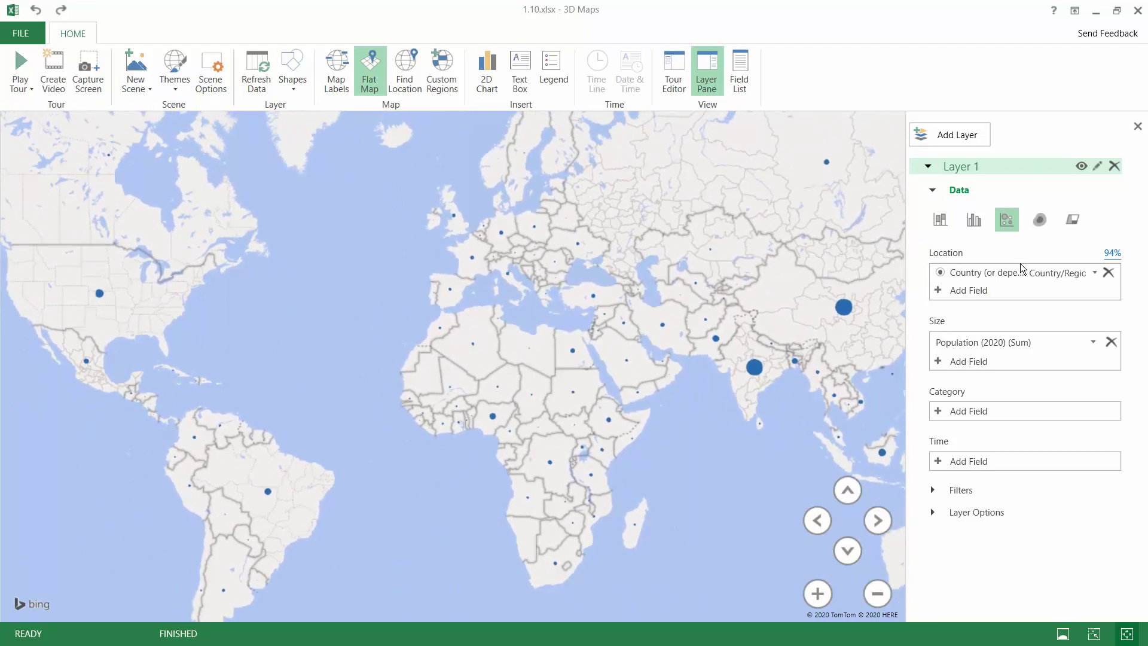
click(931, 512)
drag(969, 323, 1024, 323)
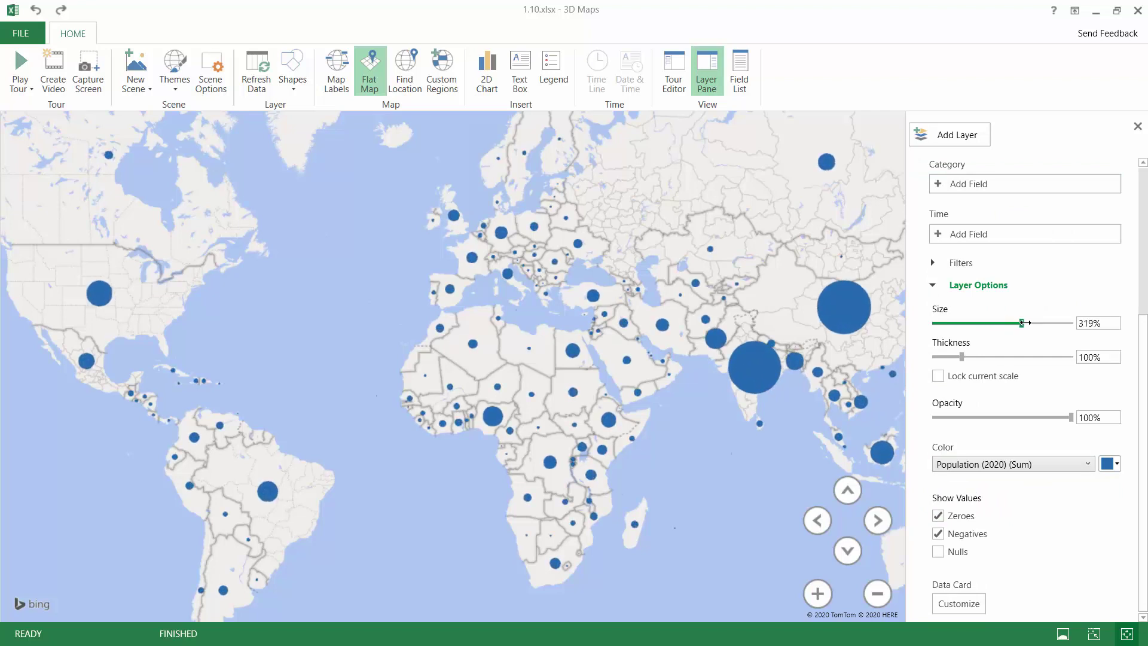
scroll(623, 264, down, 3)
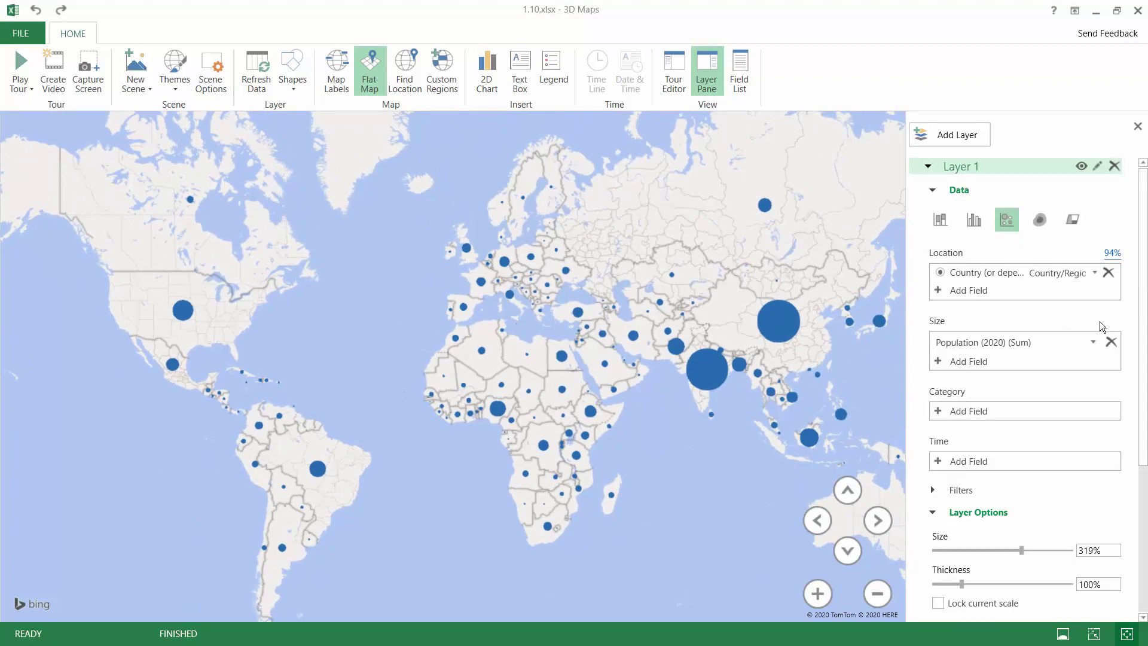
Step: Review the mapping confidence report for the country locations and examine the Czech Republic on the map
click(1113, 253)
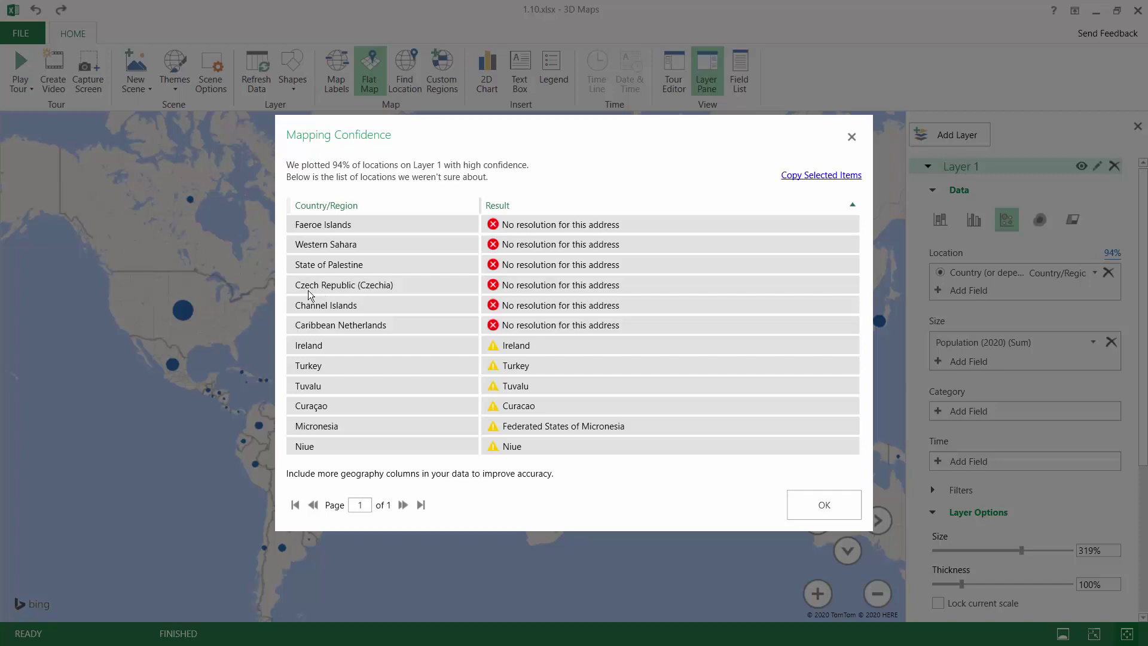
click(852, 139)
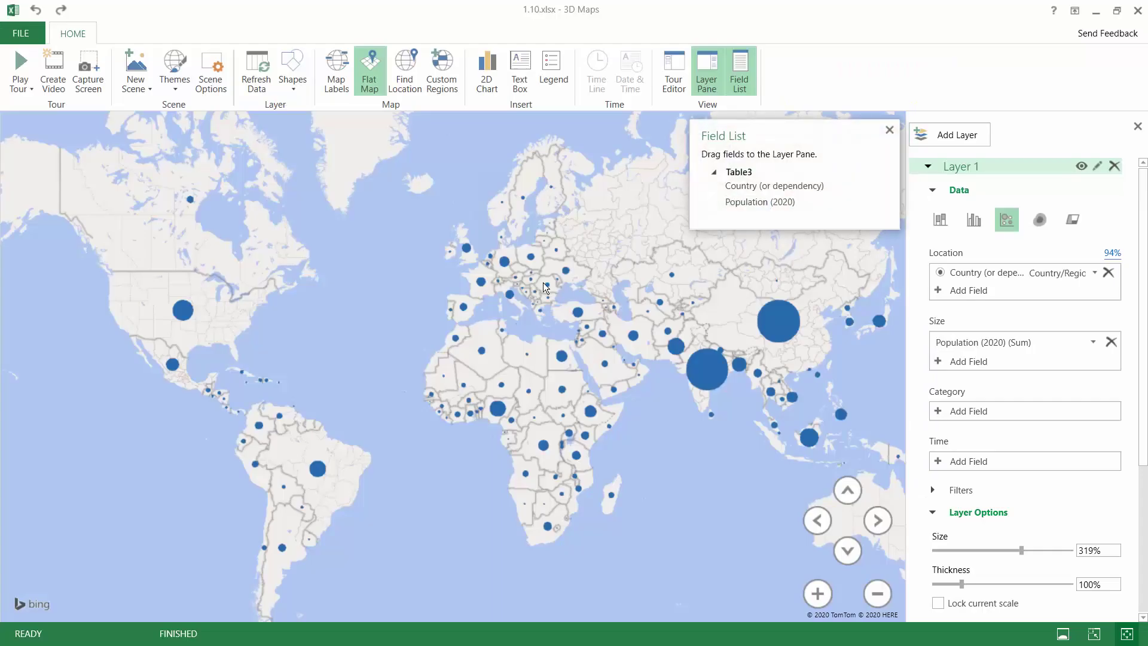
scroll(543, 283, up, 5)
drag(535, 217, 512, 300)
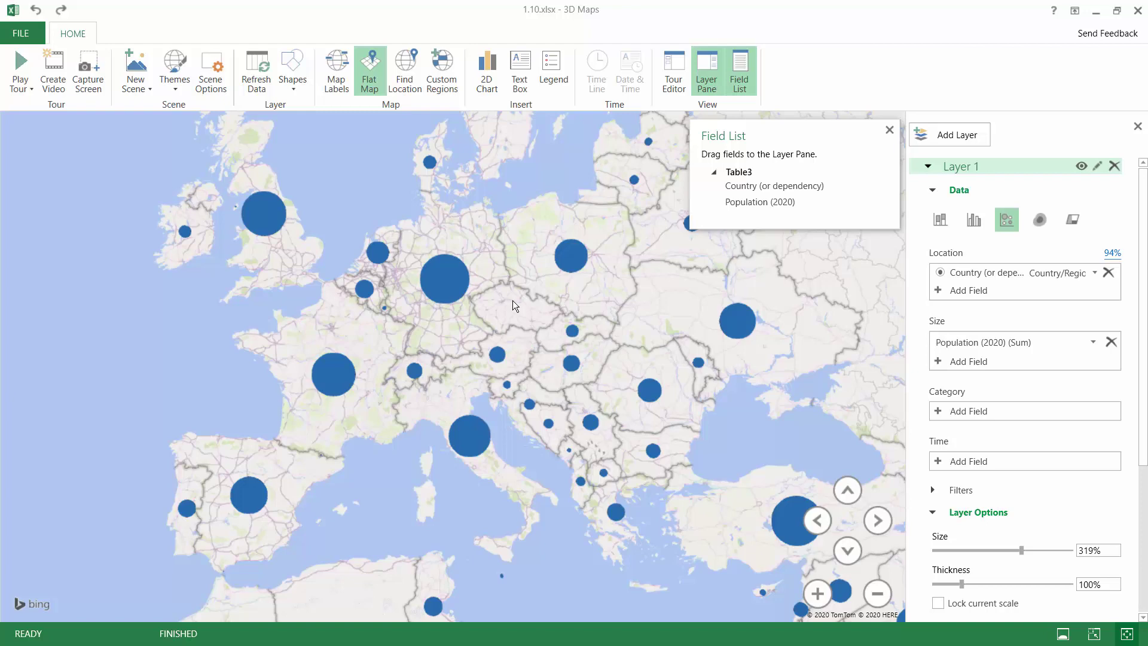
scroll(518, 300, up, 2)
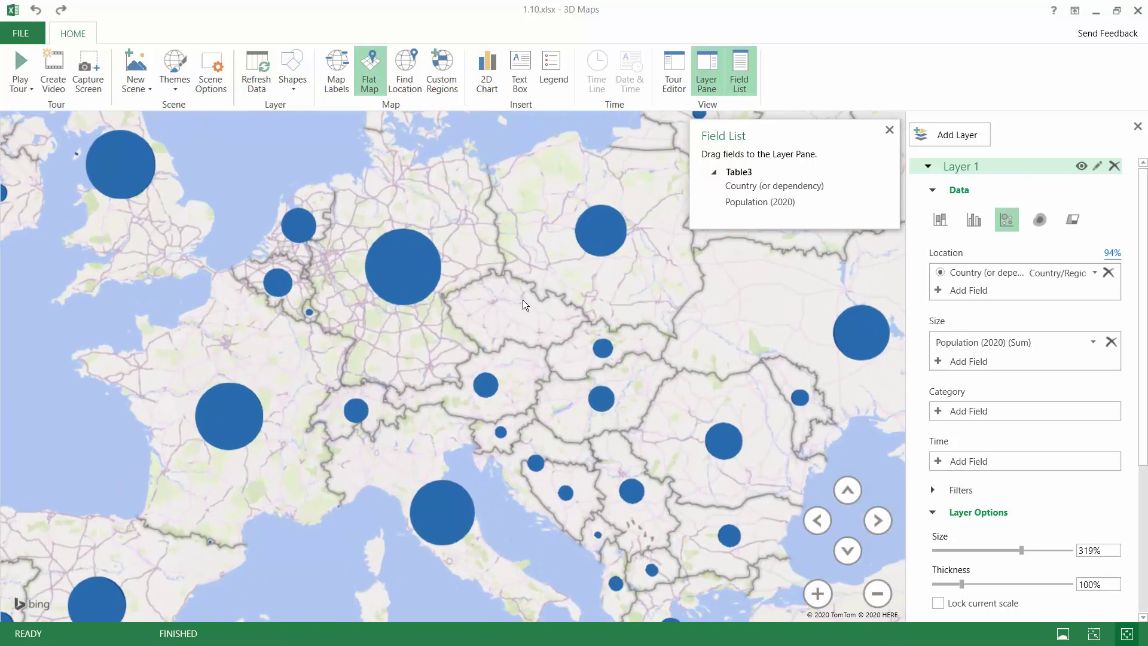
Step: Switch to the Excel workbook and find the country entry containing "czech"
key(alt+F4)
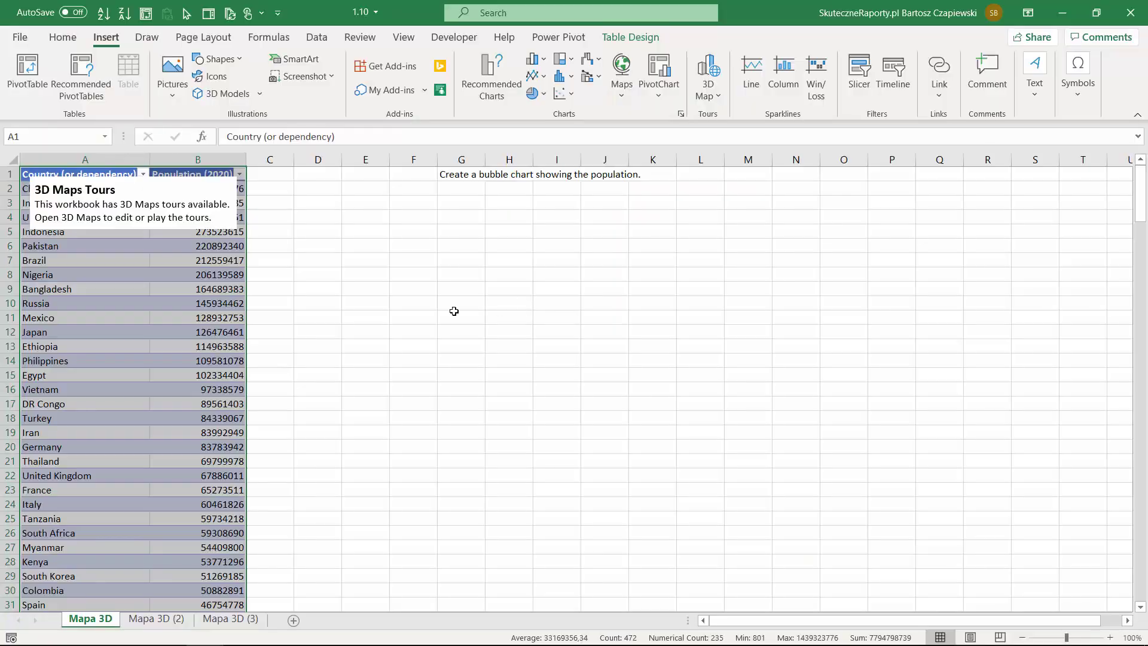
click(106, 332)
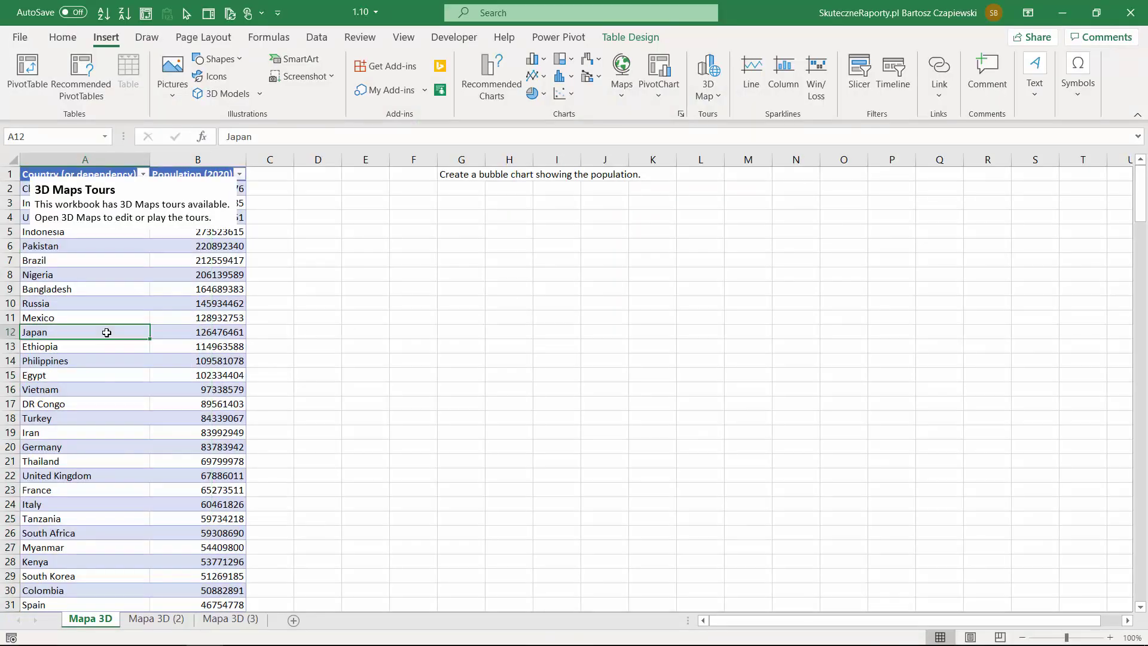
key(ctrl+f)
text(c (Czech)
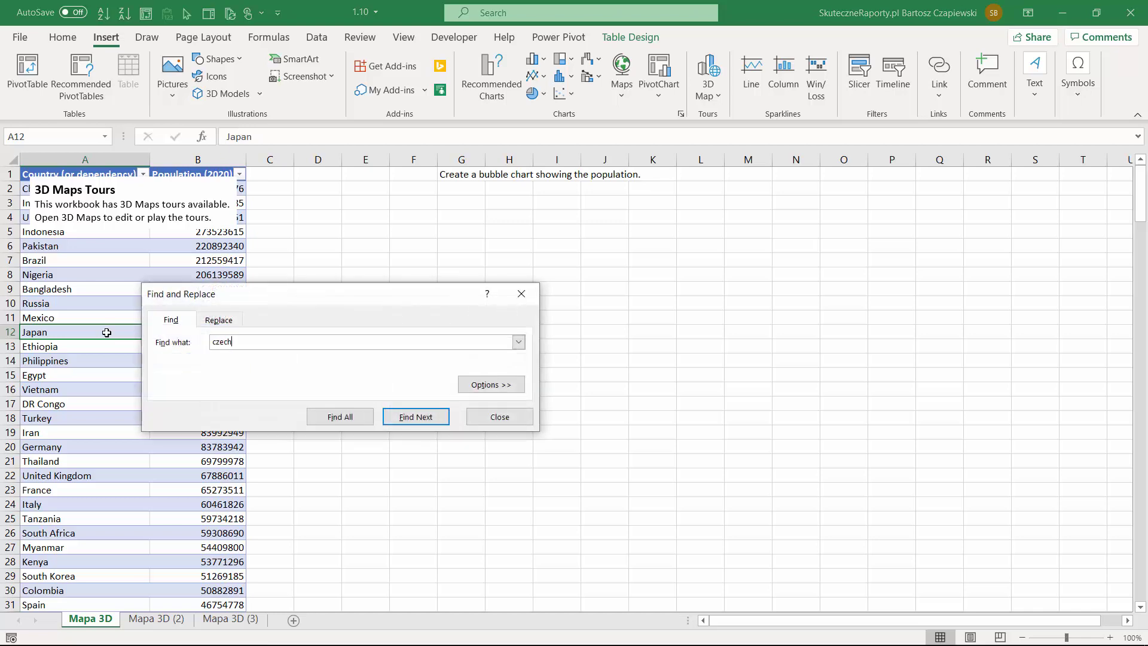
key(Return)
key(Escape)
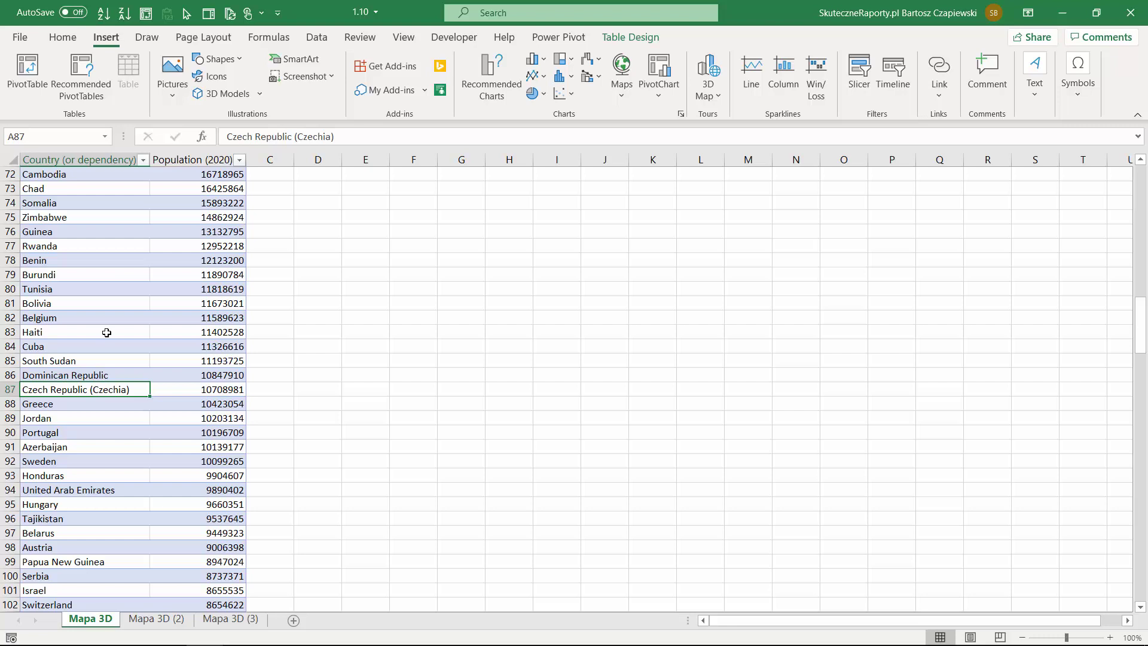
Step: Remove "(Czechia)" from cell A87 so that the country name reads Czech Republic
drag(290, 137, 443, 144)
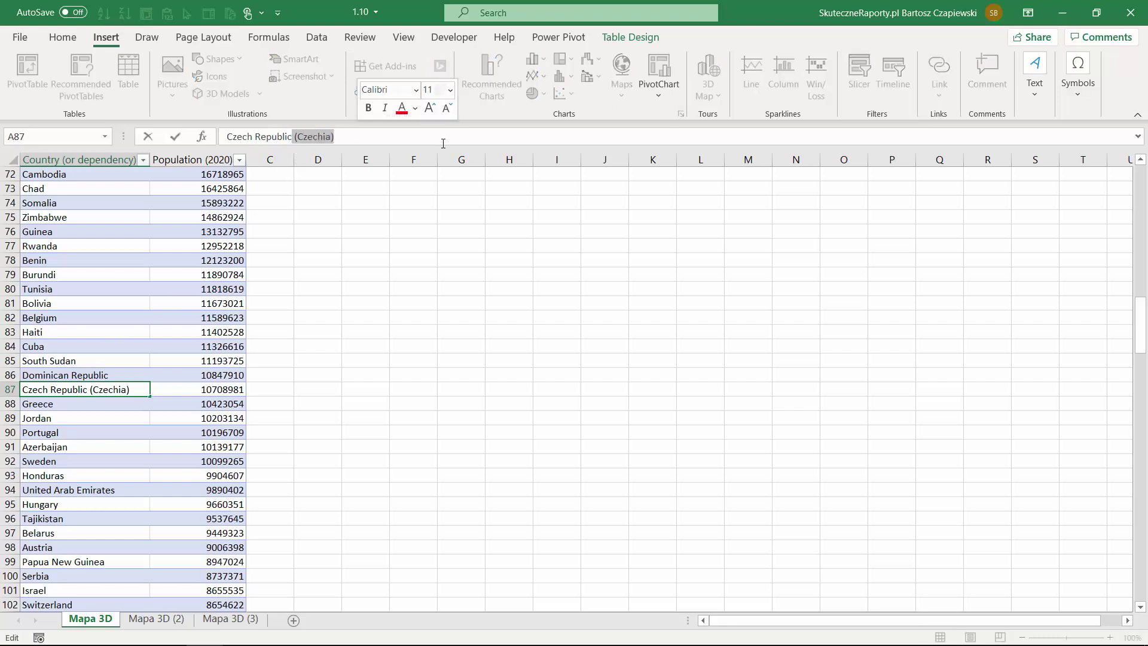
key(Delete)
key(Return)
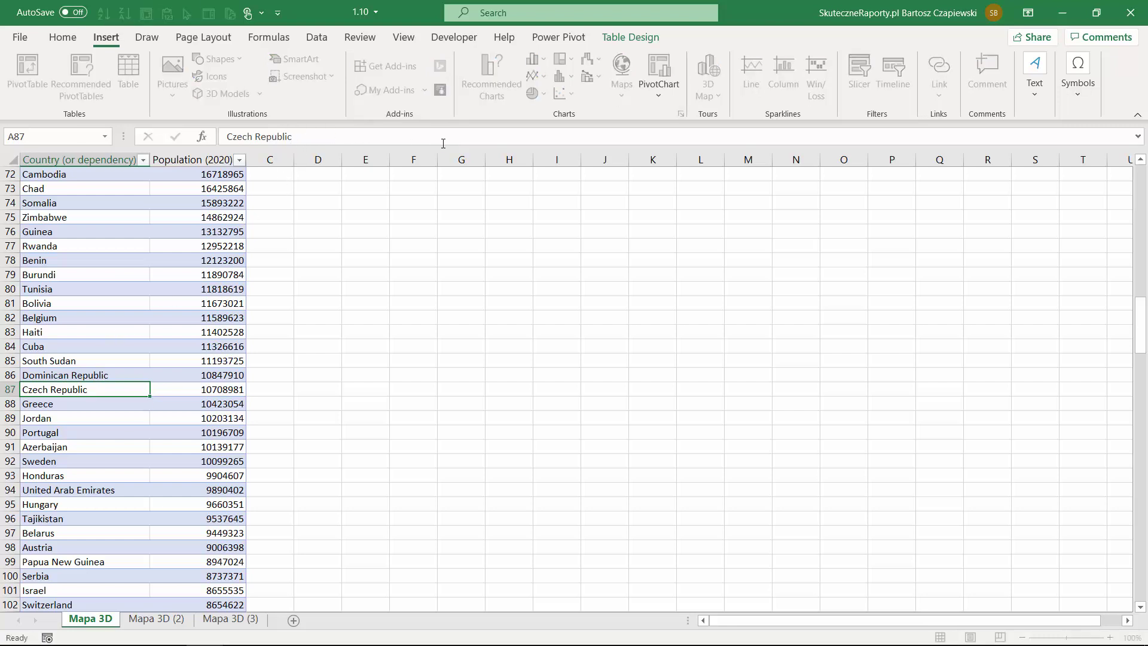
key(Up)
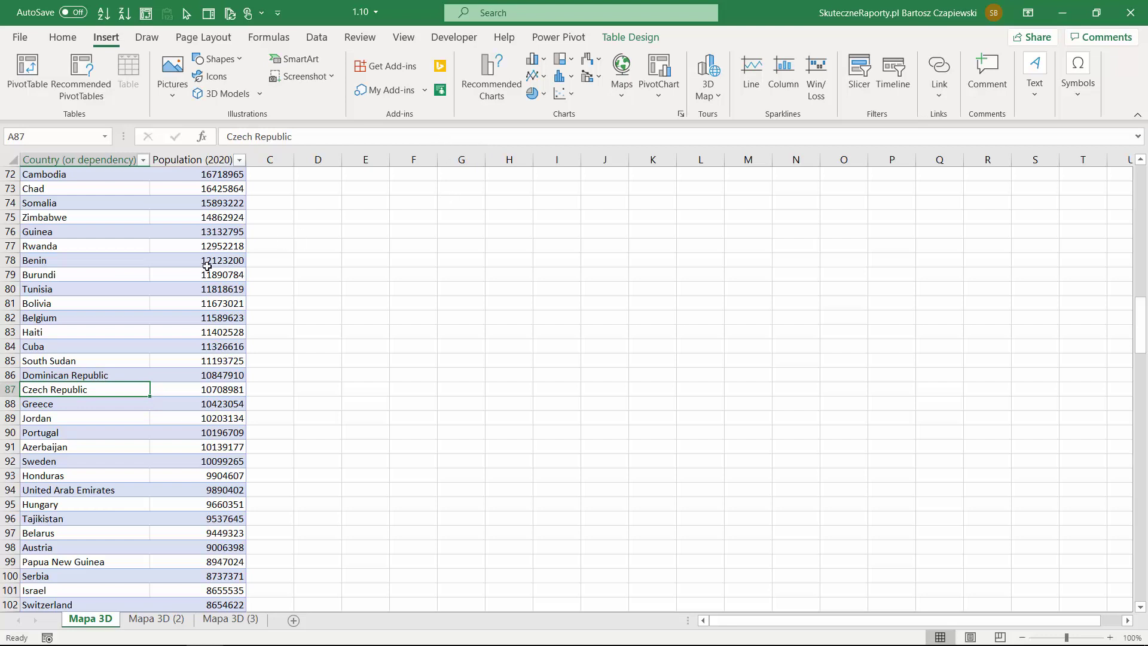
Step: Switch back to 3D Maps, refresh the map data and review the mapping confidence report again
key(alt+Tab)
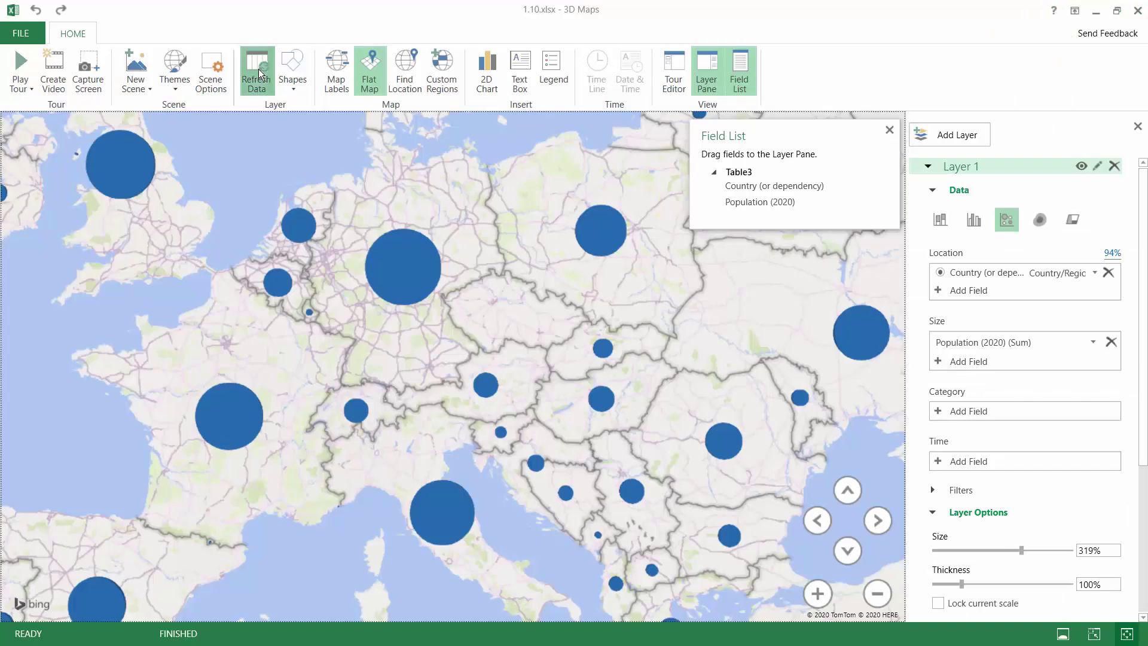
click(259, 73)
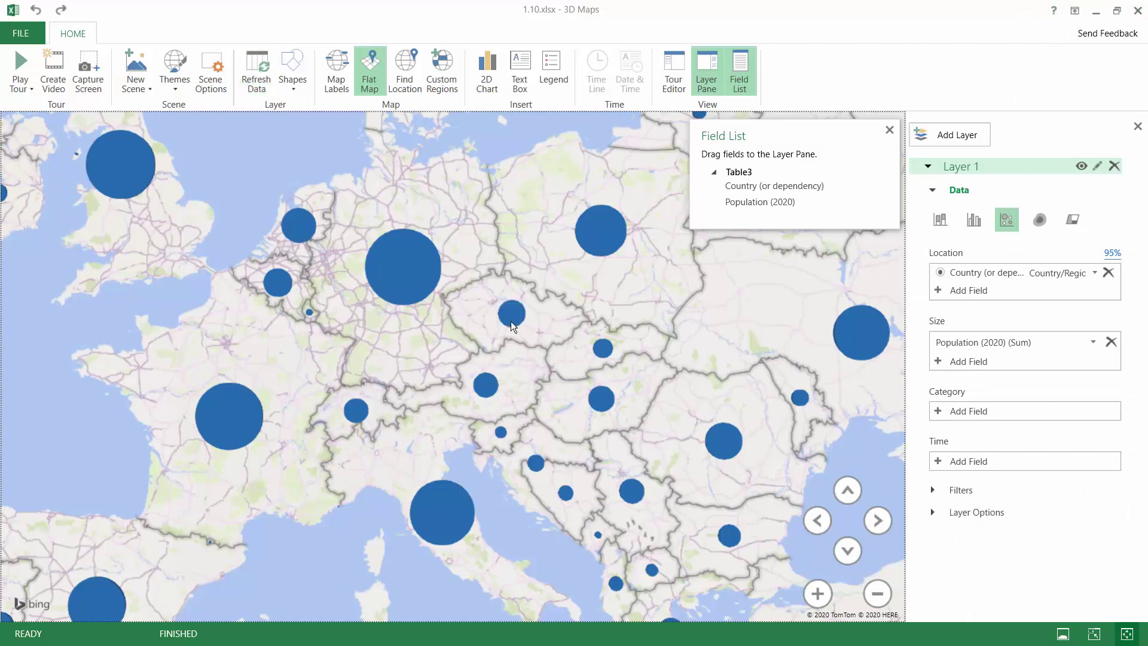
mouse_move(513, 319)
scroll(639, 296, down, 3)
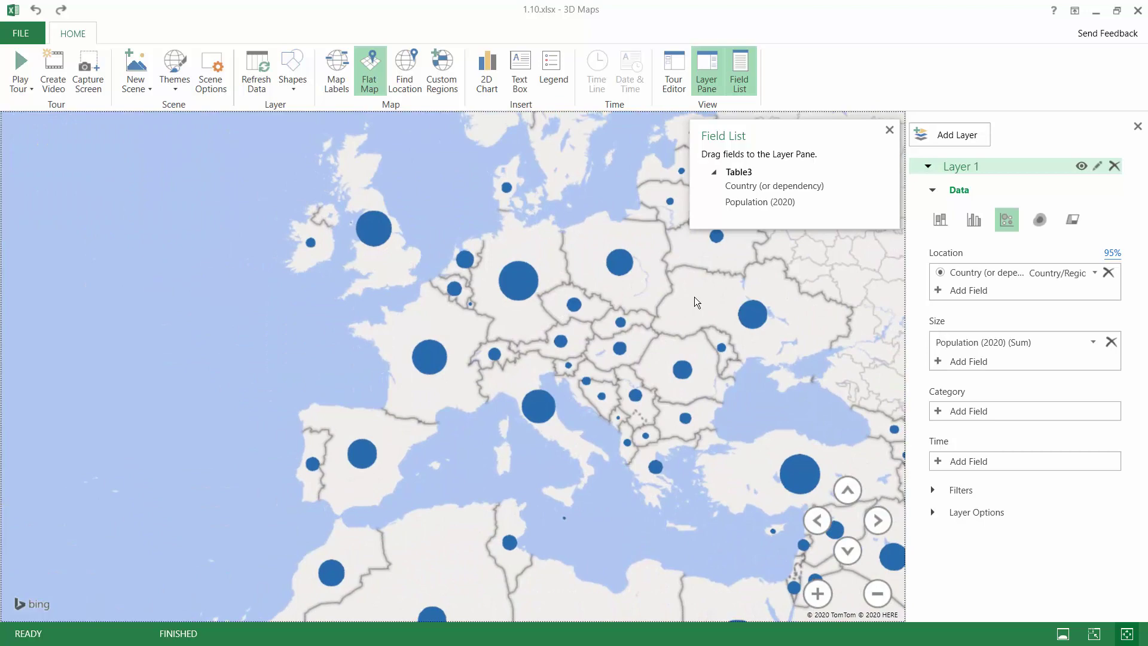
click(1112, 253)
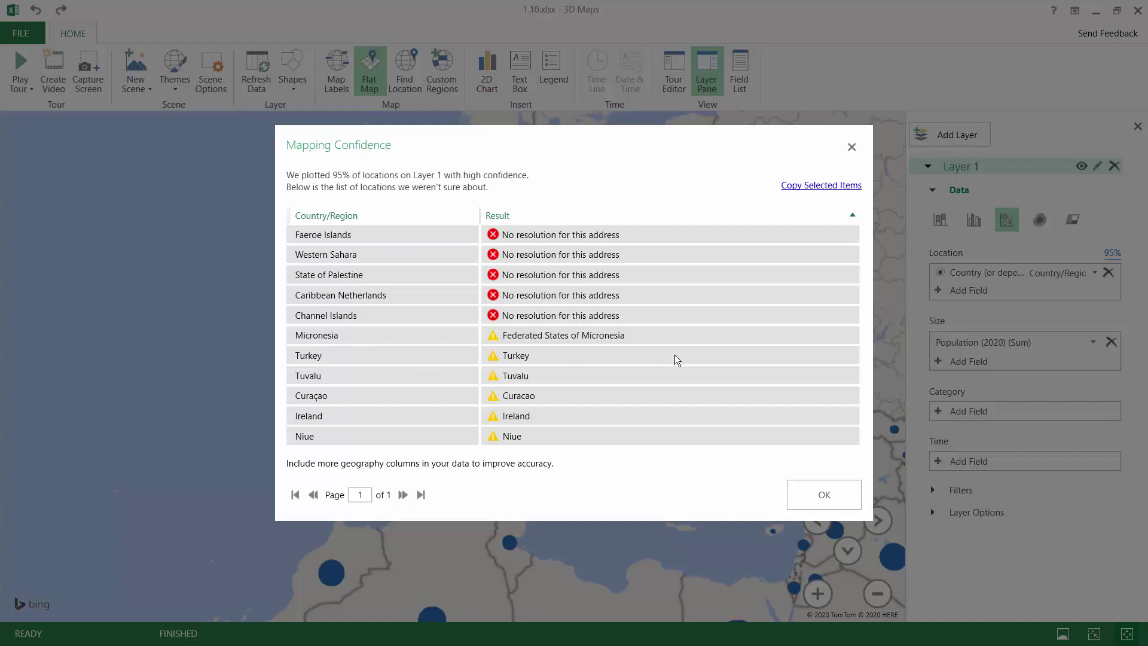
click(851, 147)
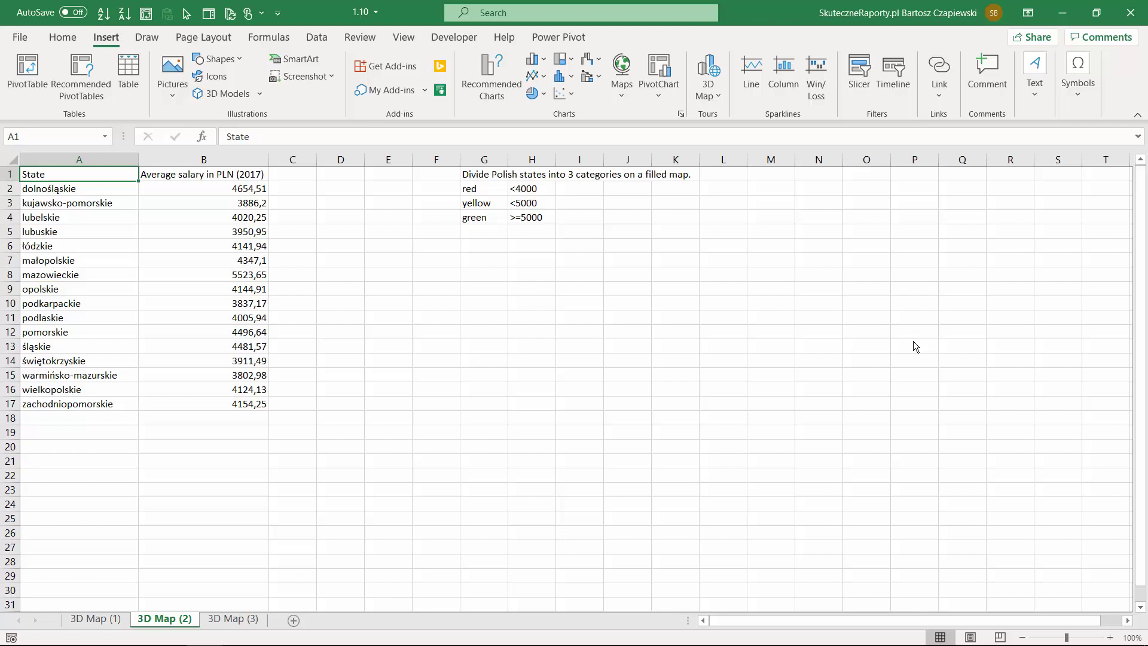
Step: Convert the Polish state salary data in A1:B17 on the 3D Map (2) sheet into a table with headers
key(ctrl+t)
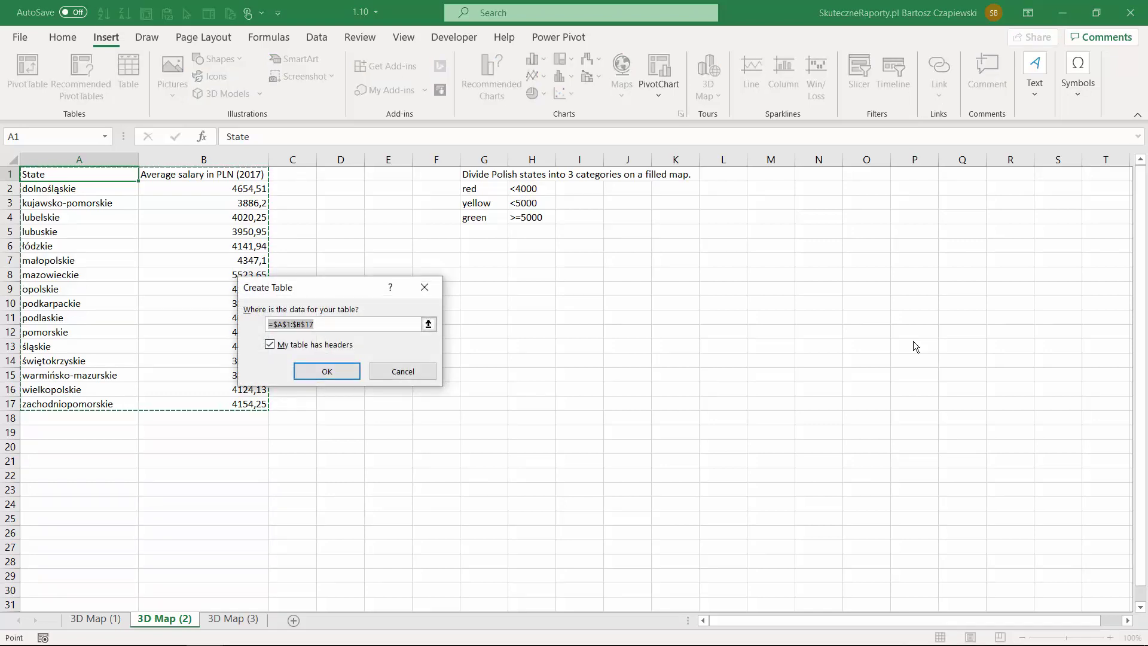
key(Return)
click(218, 217)
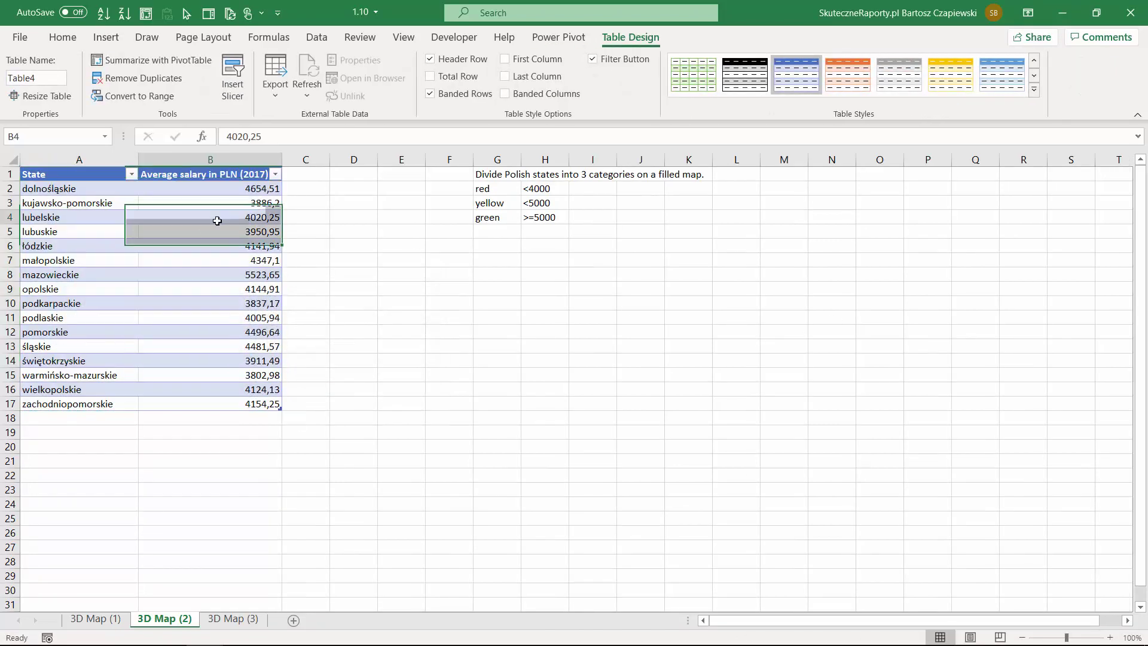
Step: Create a new 3D Maps tour from the salary table and change its layer to the Region visualization
click(105, 37)
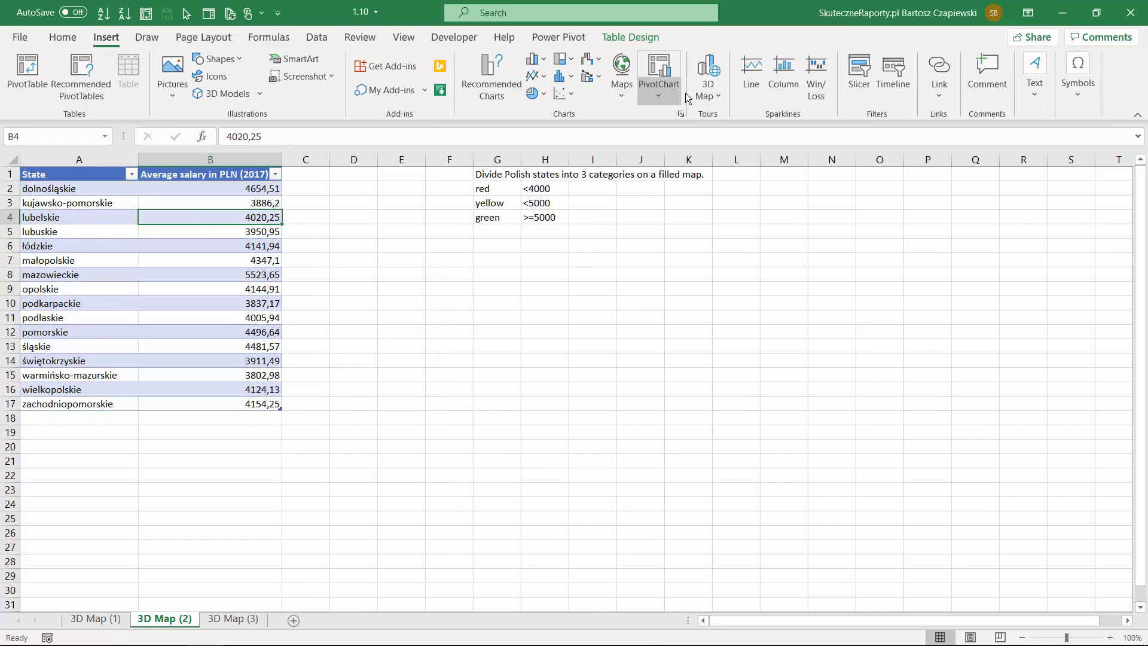
click(706, 71)
click(486, 474)
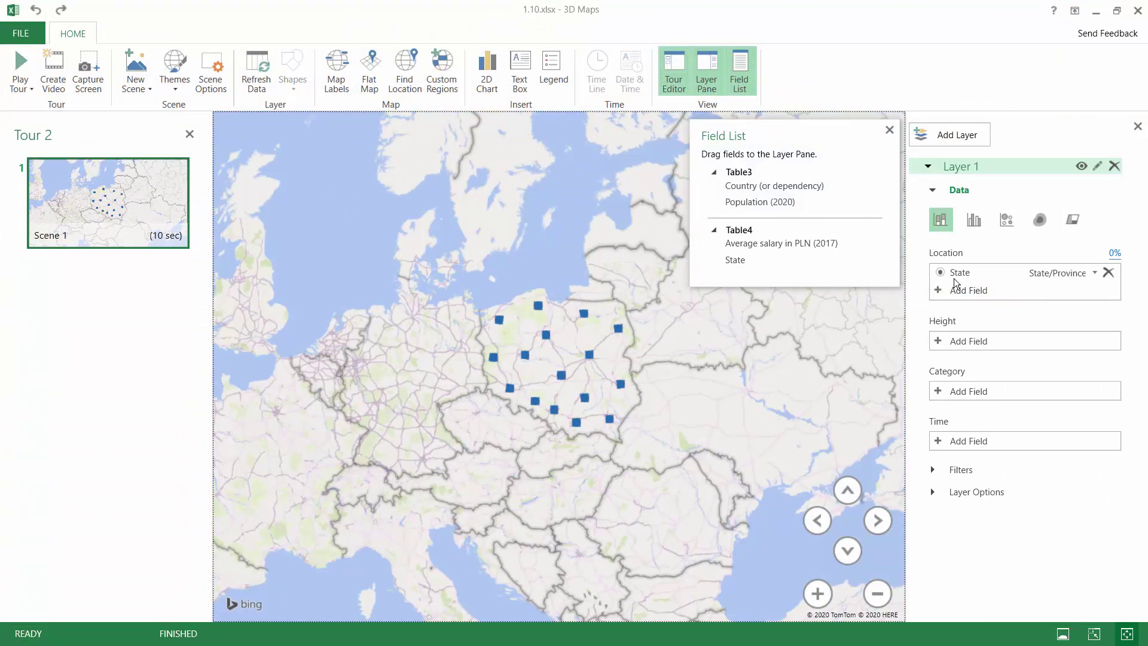
click(1073, 220)
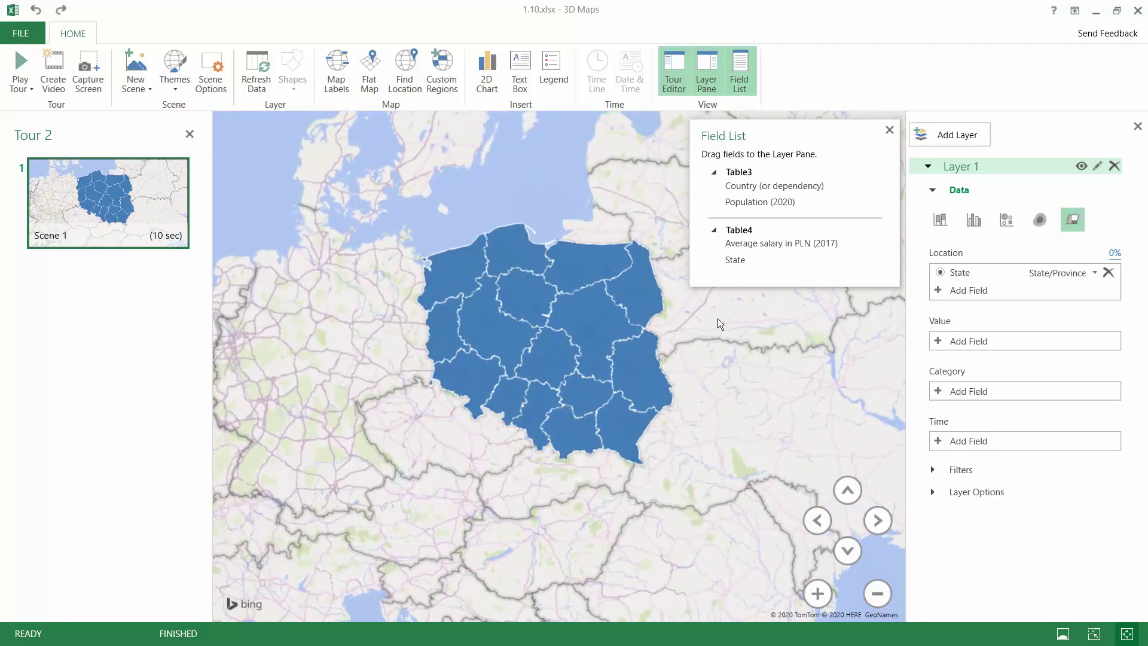
Step: Show the map of Polish states as a flat map and shift its view
click(371, 68)
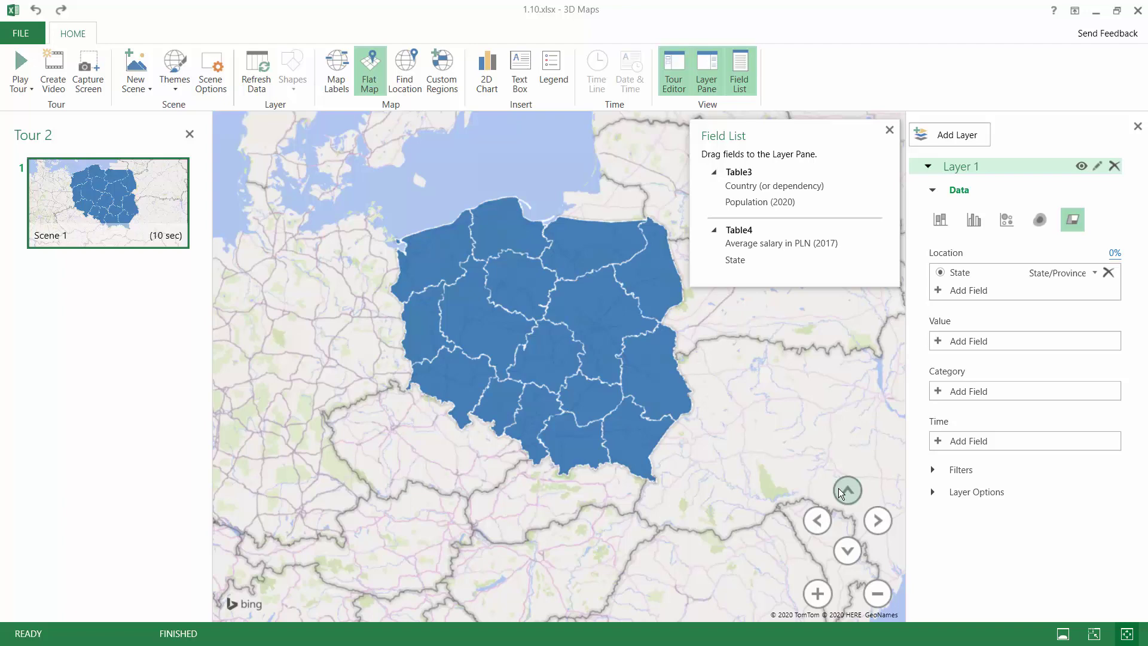
click(847, 490)
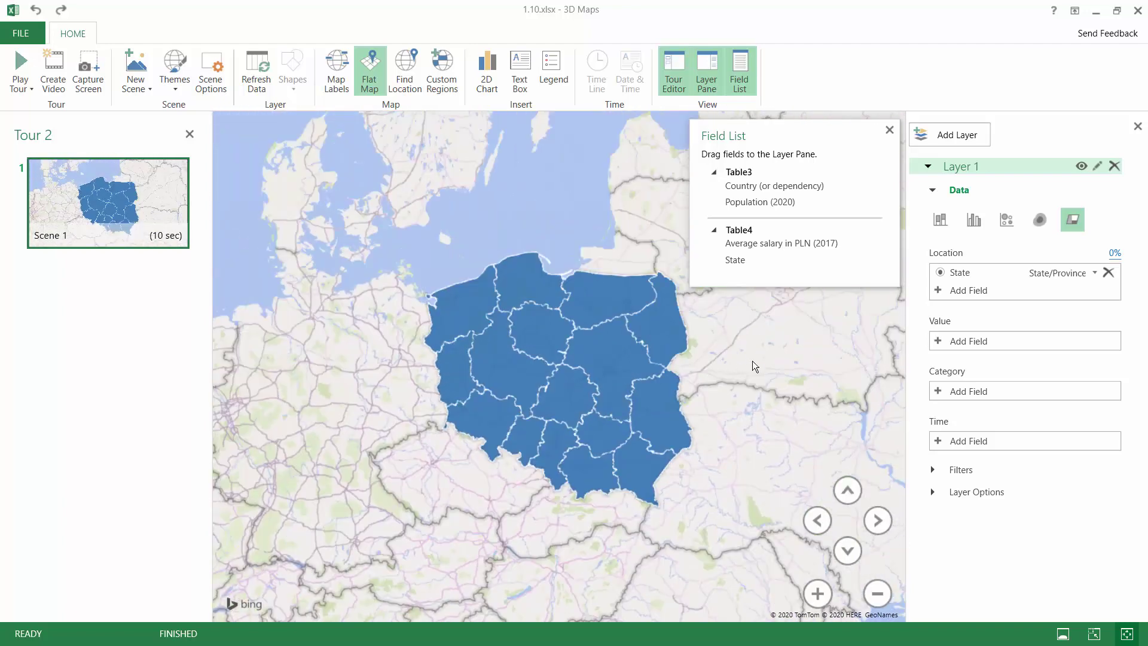
Step: Try shading the Polish states by Average salary in PLN (2017) as the layer value and show the layer options
click(942, 343)
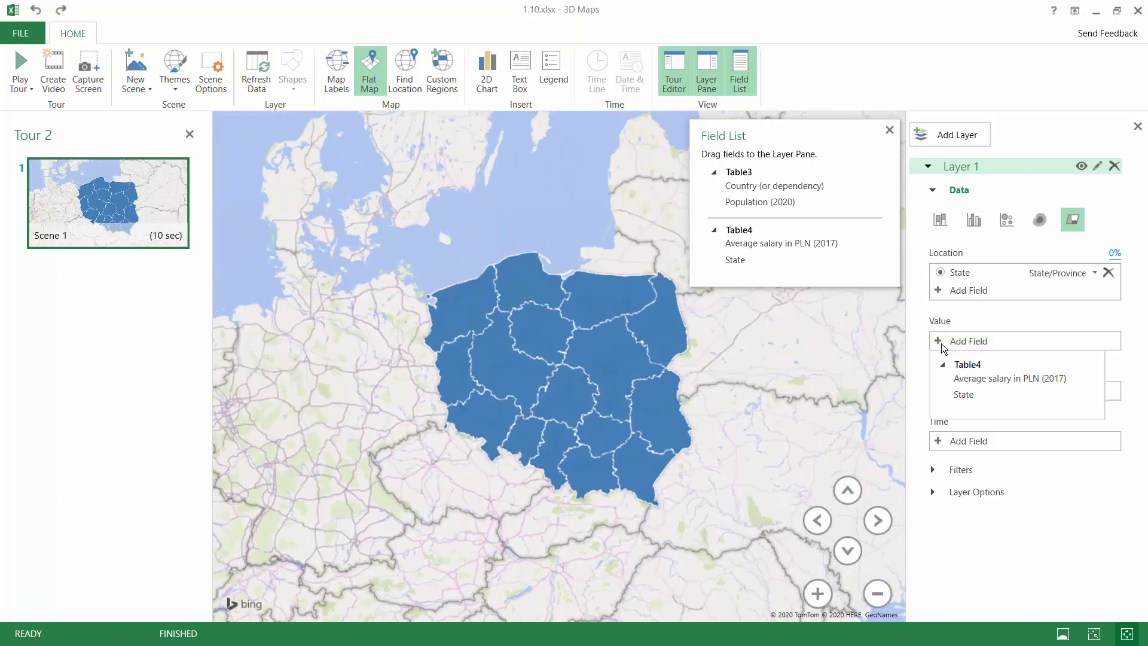
click(991, 379)
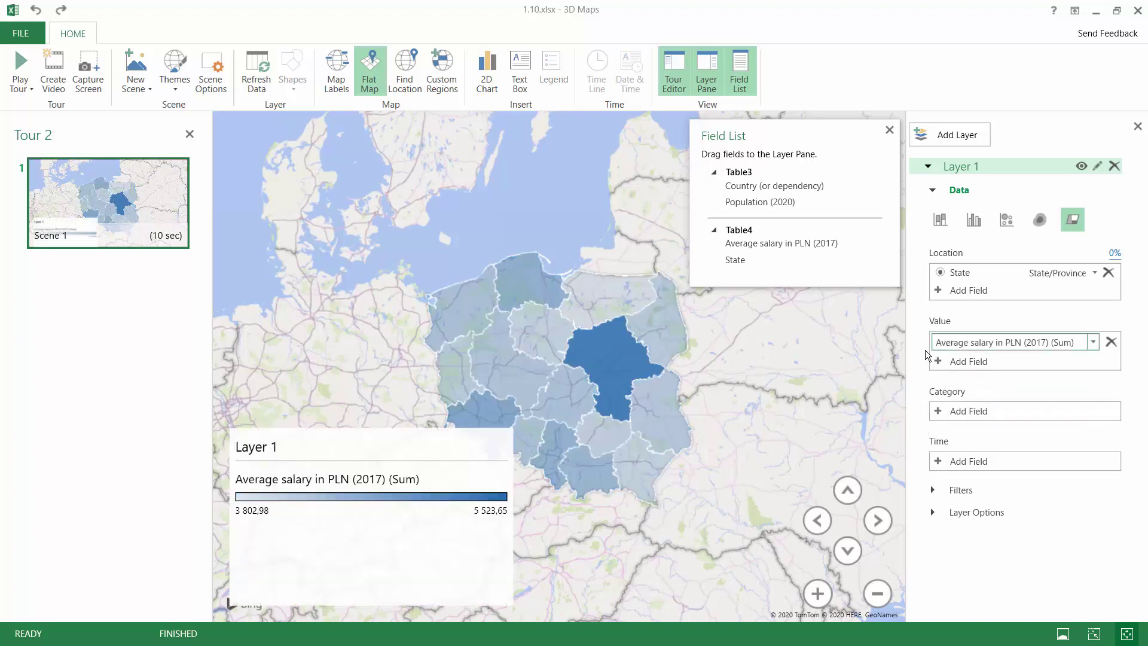
click(934, 513)
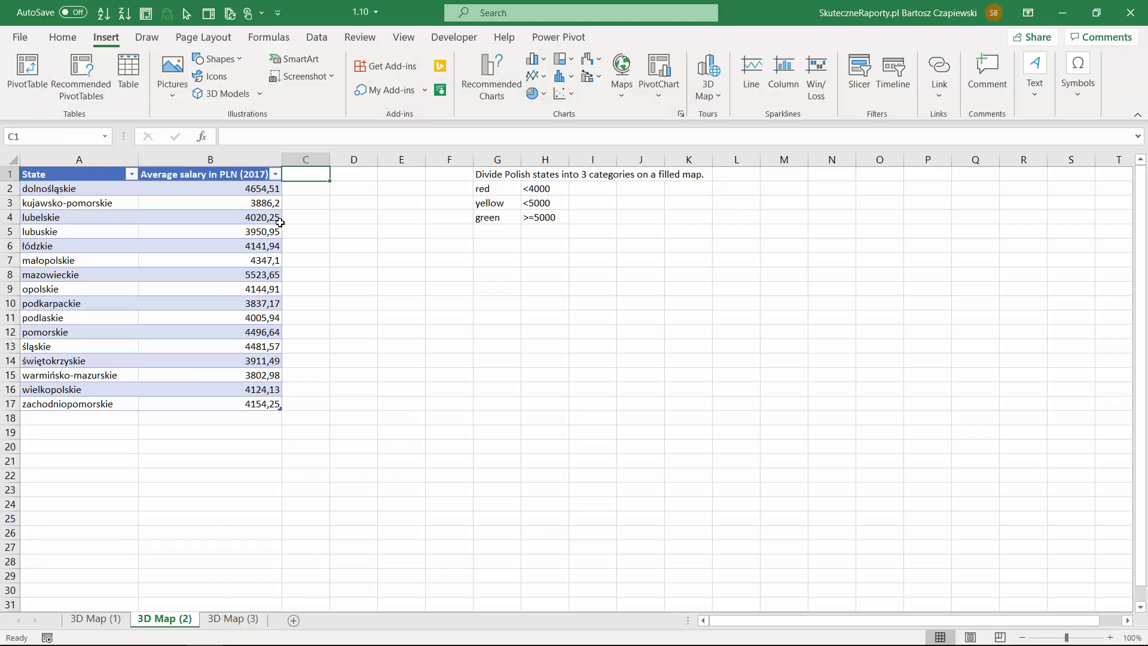
Step: Add a Category column to the salary table on the 3D Map (2) sheet, with its header in C1
text(Ca)
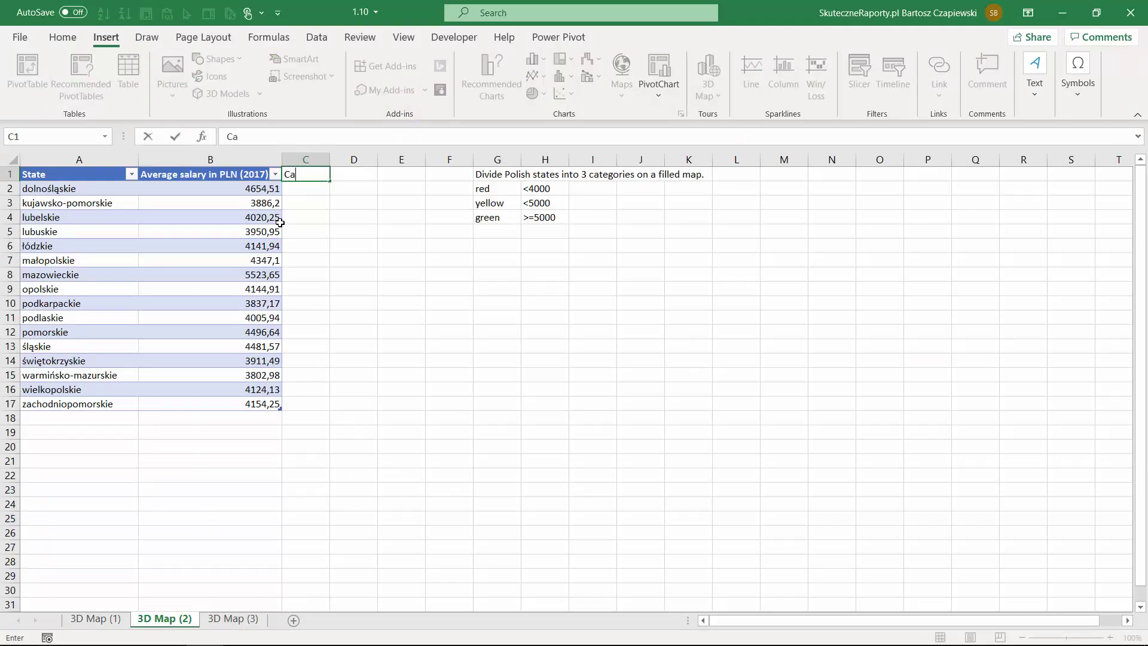
text(tegory)
key(Return)
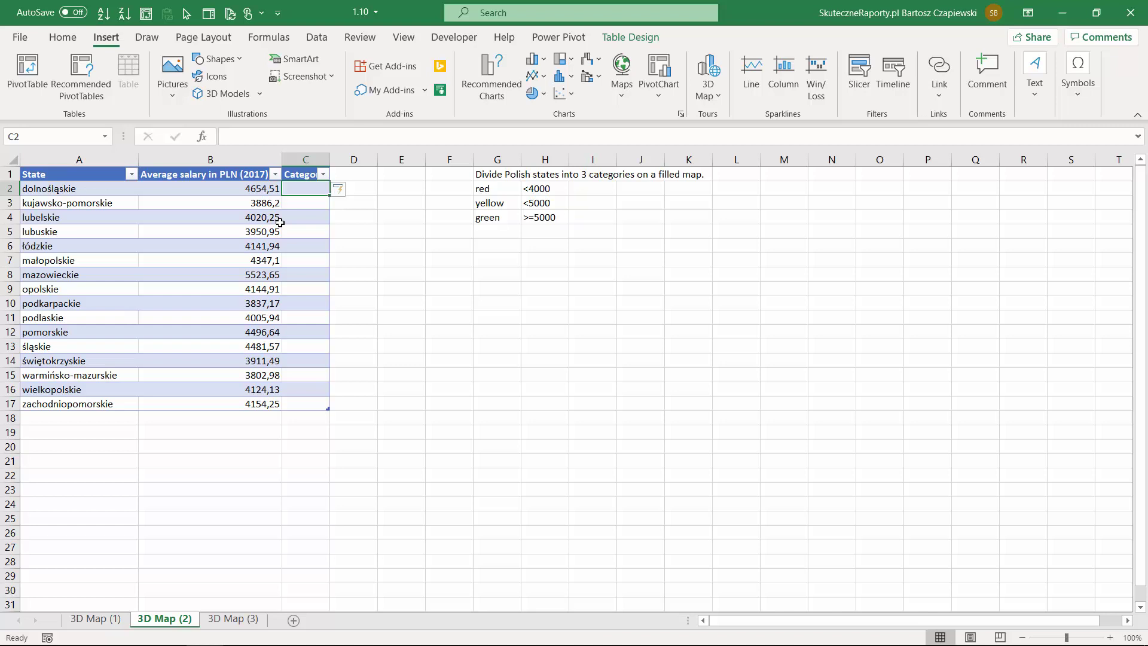
Step: Begin an IF formula in C2 that returns "red" when Average salary in PLN (2017) is below 4000
text(=if)
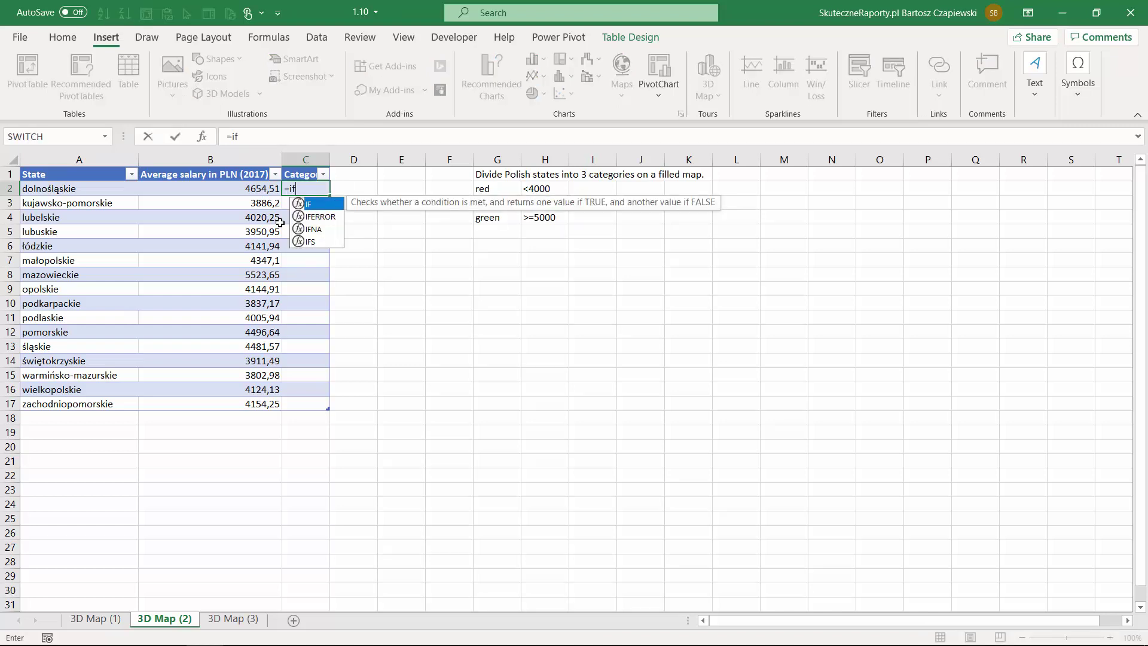
key(Tab)
key(Left)
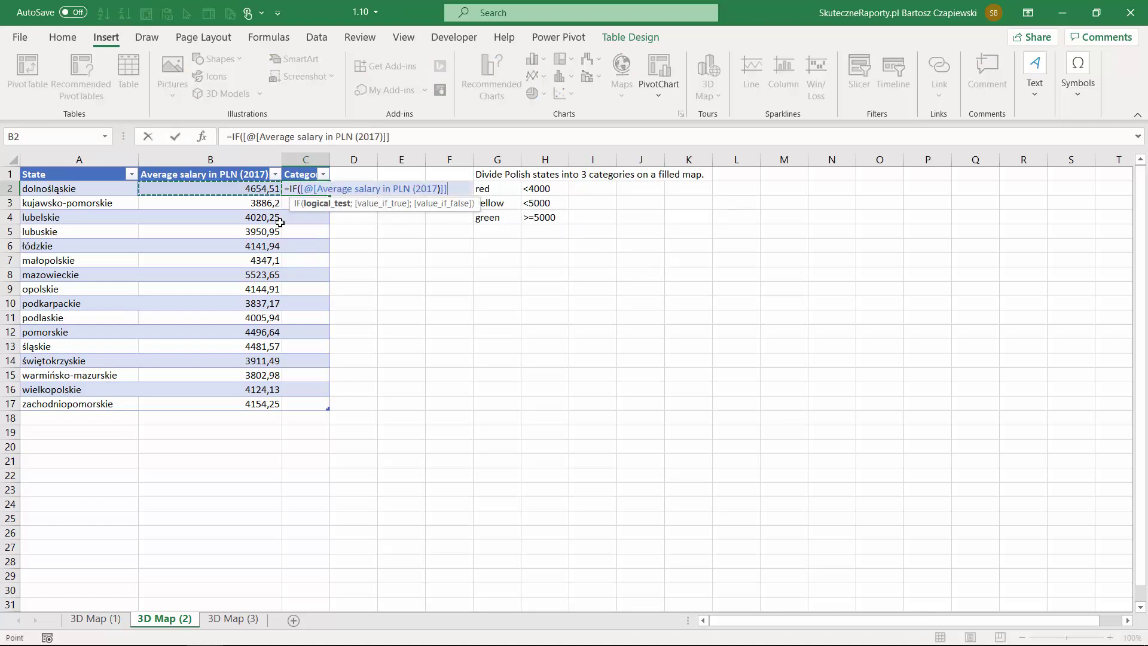
text(<400)
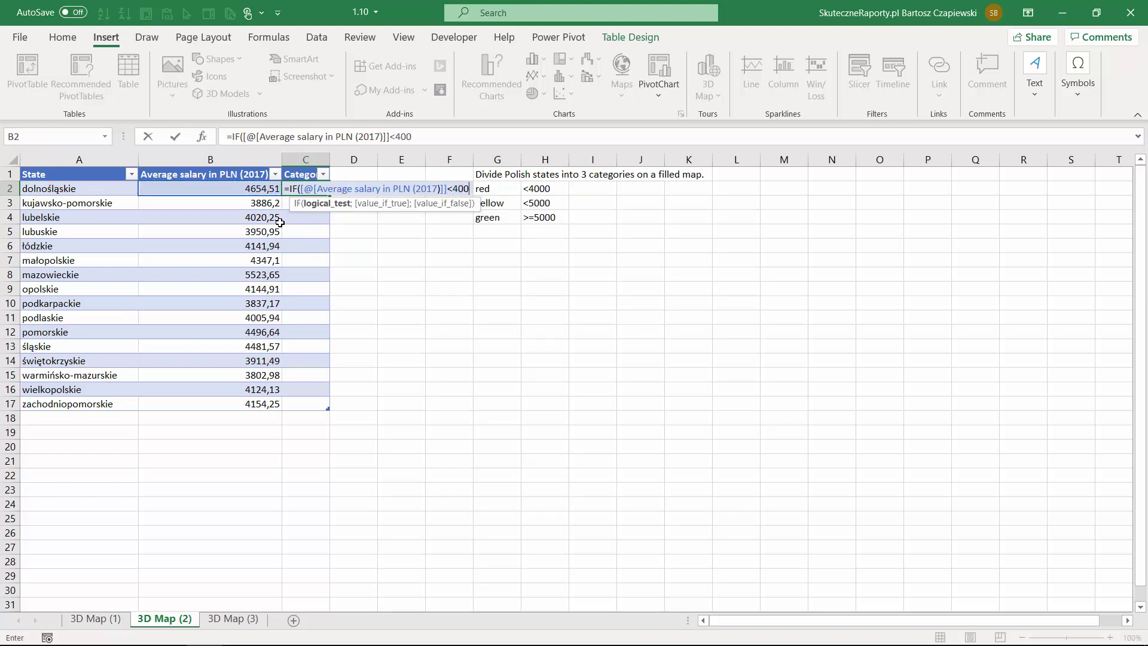
text(0")
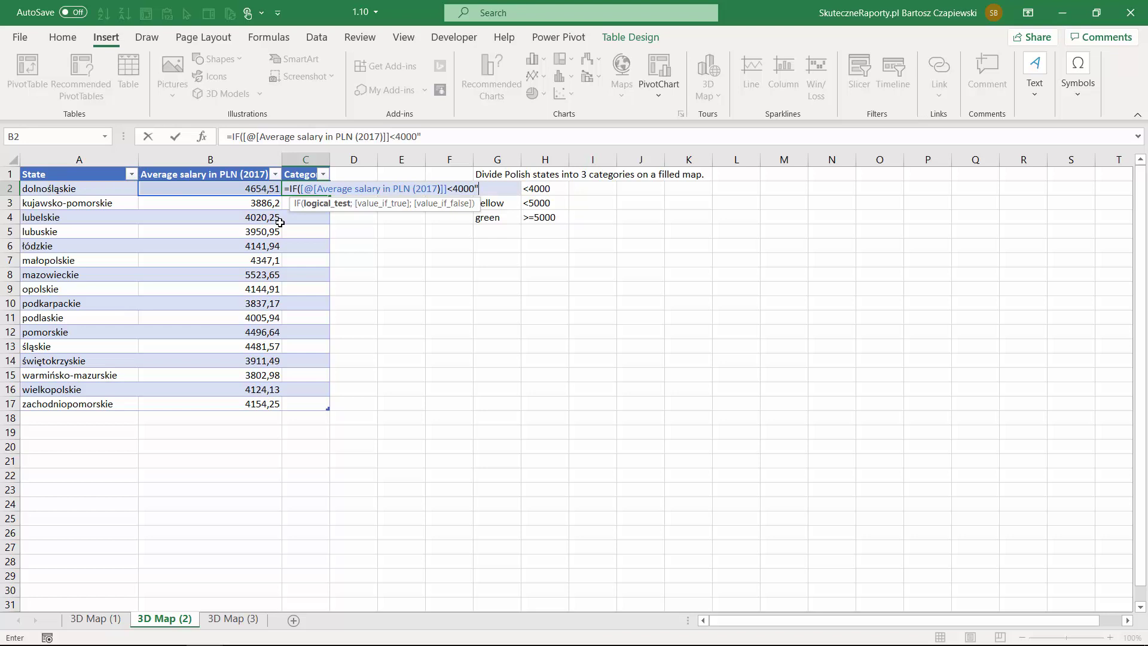
text(red)
key(BackSpace)
key(BackSpace)
key(BackSpace)
key(BackSpace)
text(;"red";if)
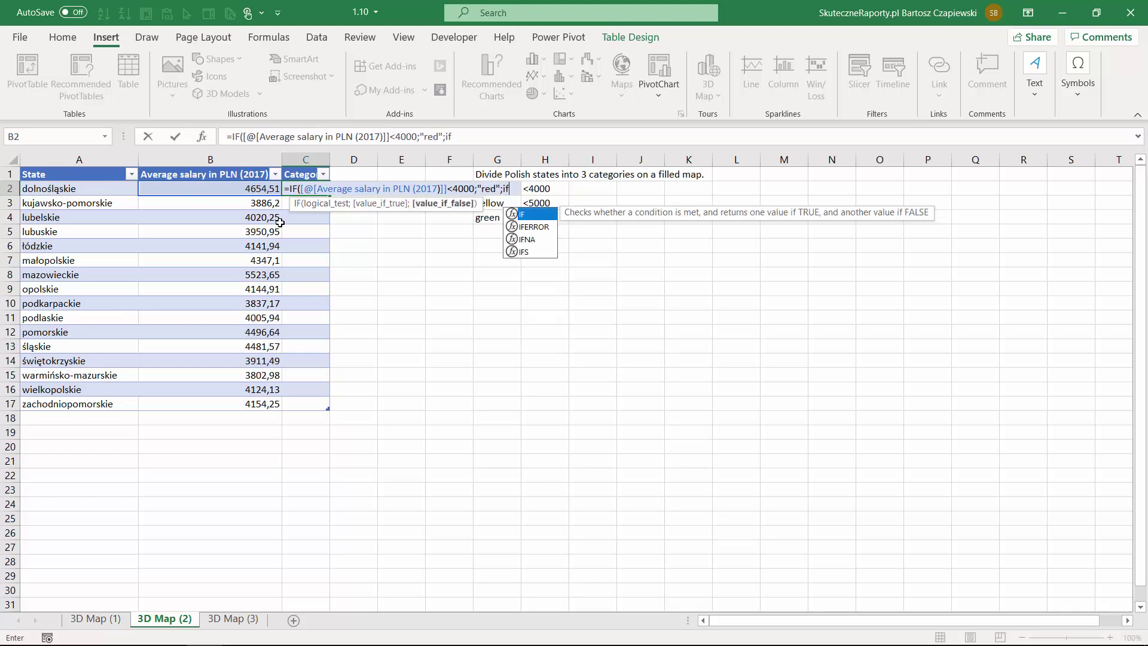
Step: Complete the formula with a nested IF returning "yellow" for salaries below 5000 and "green" otherwise, and fill it through the Category column
key(Tab)
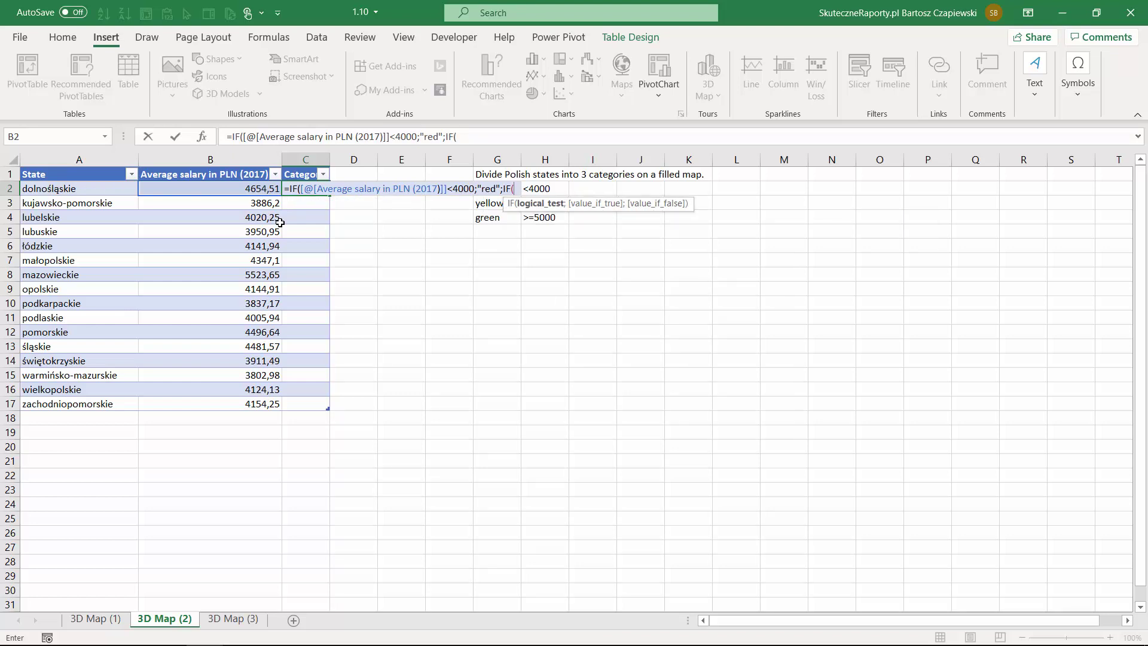
key(Left)
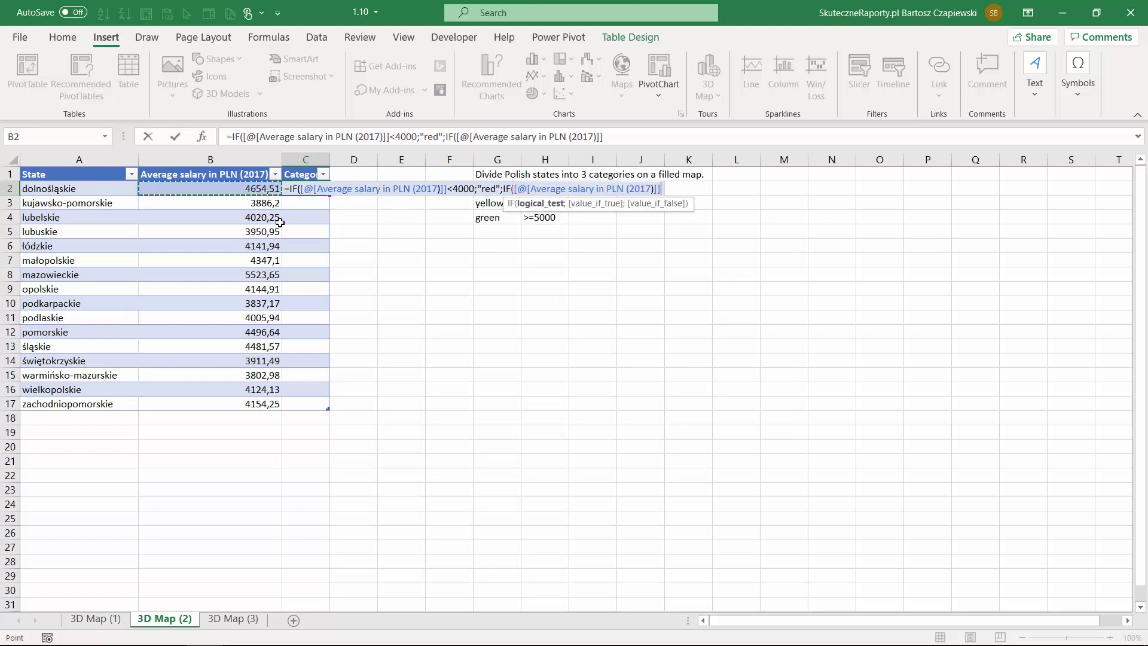
text(<5)
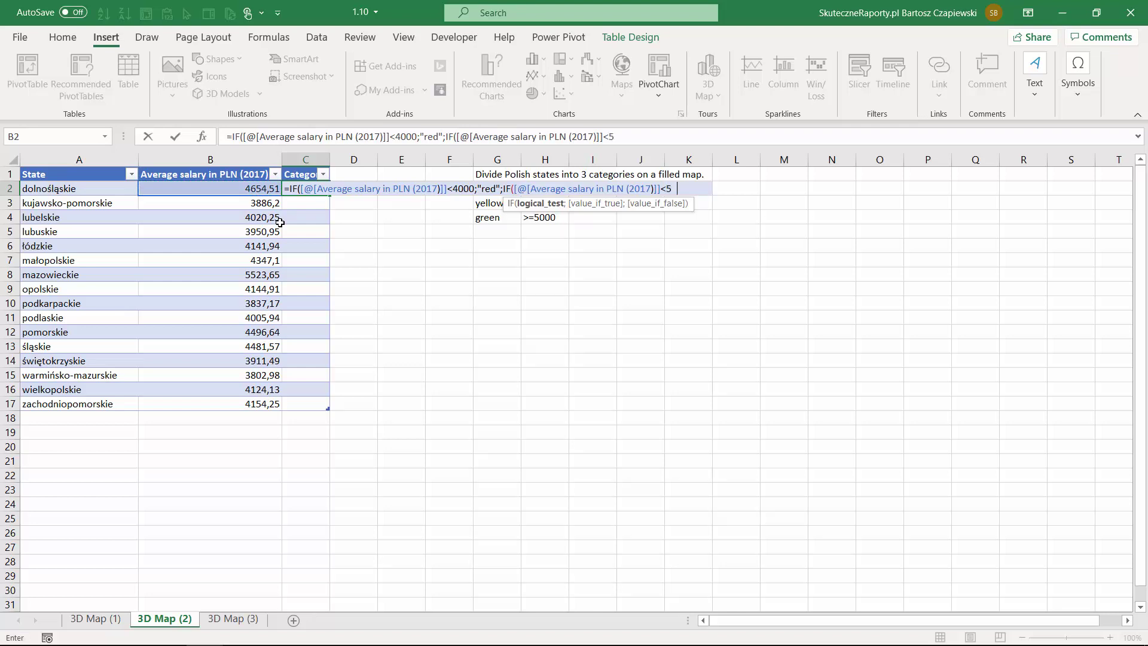
text(000;)
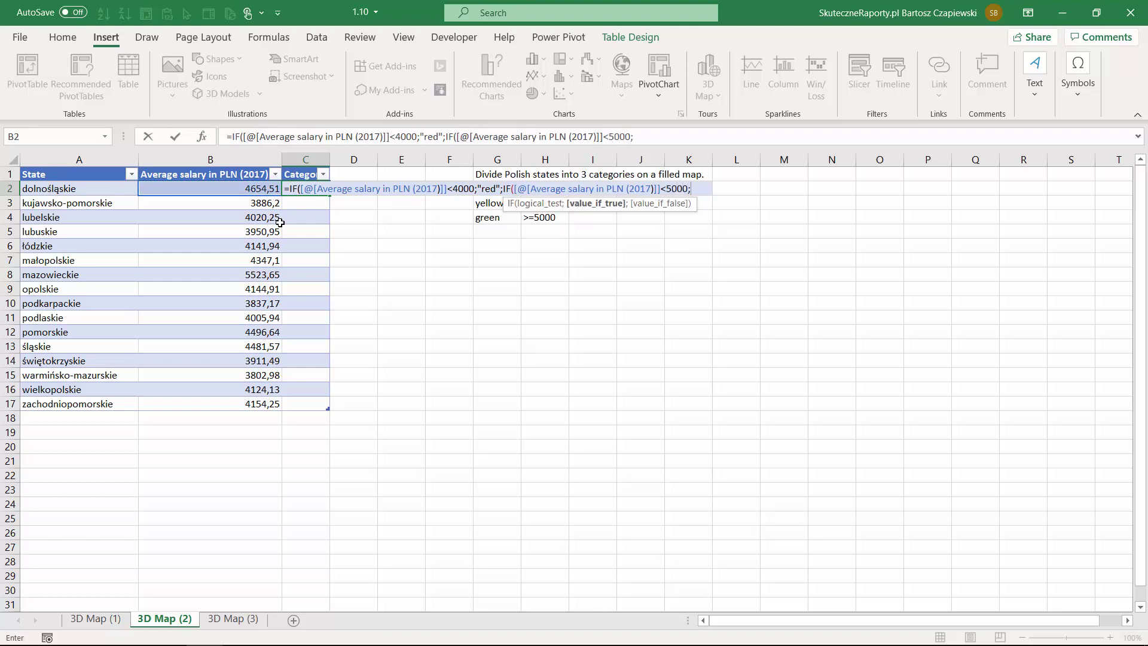
text("yellow)
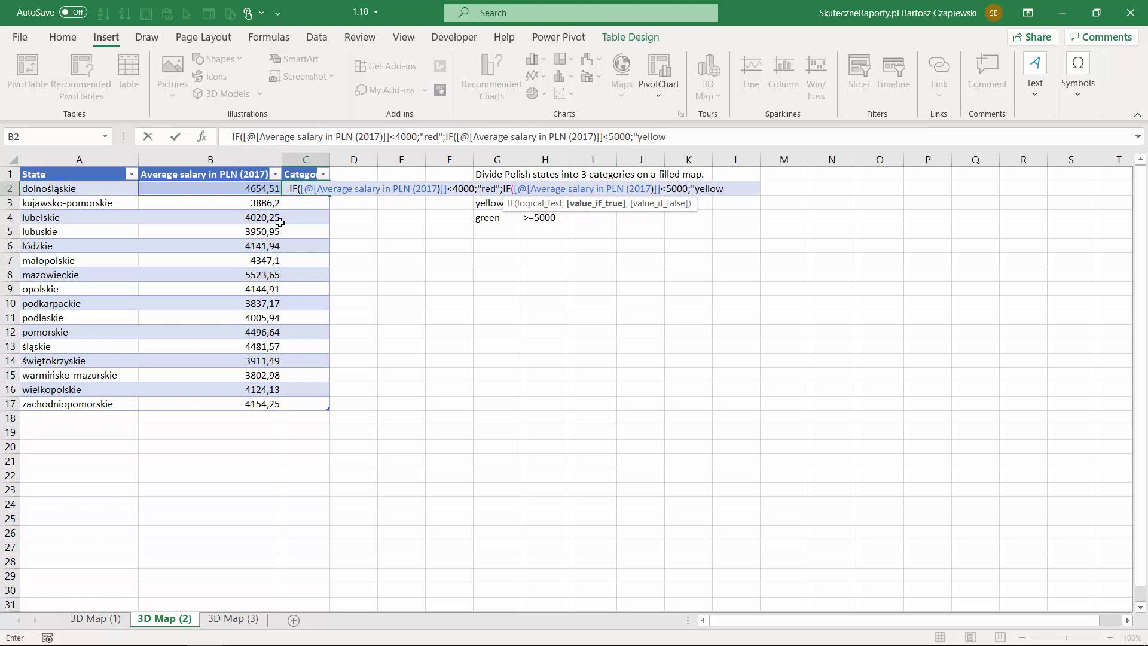
text(";)
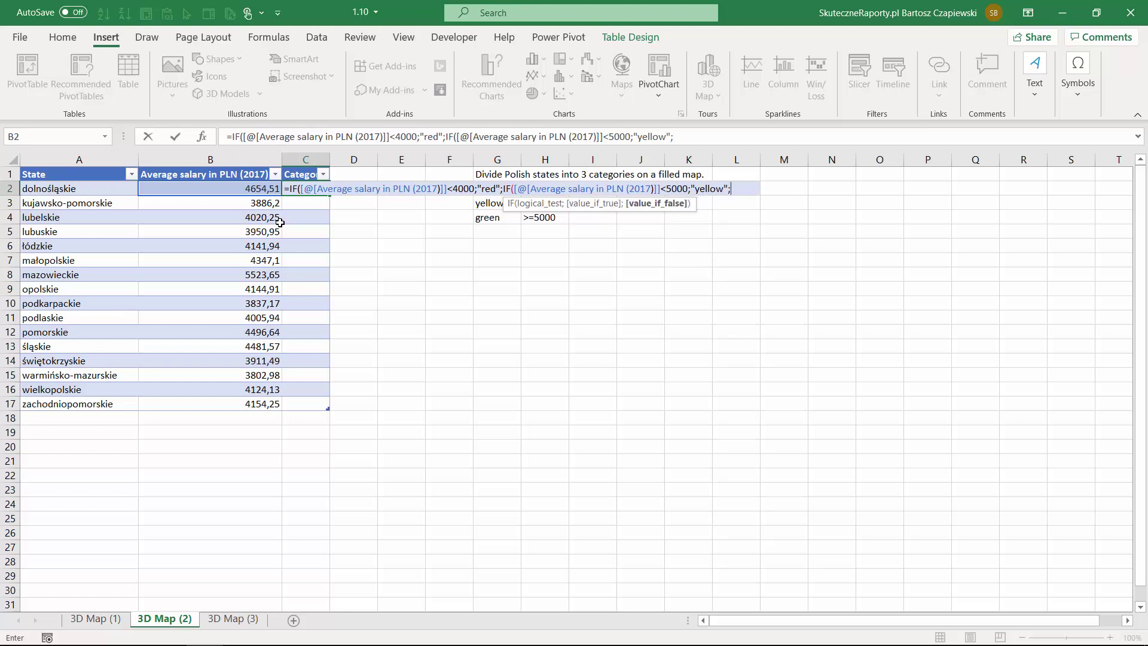
text("green)
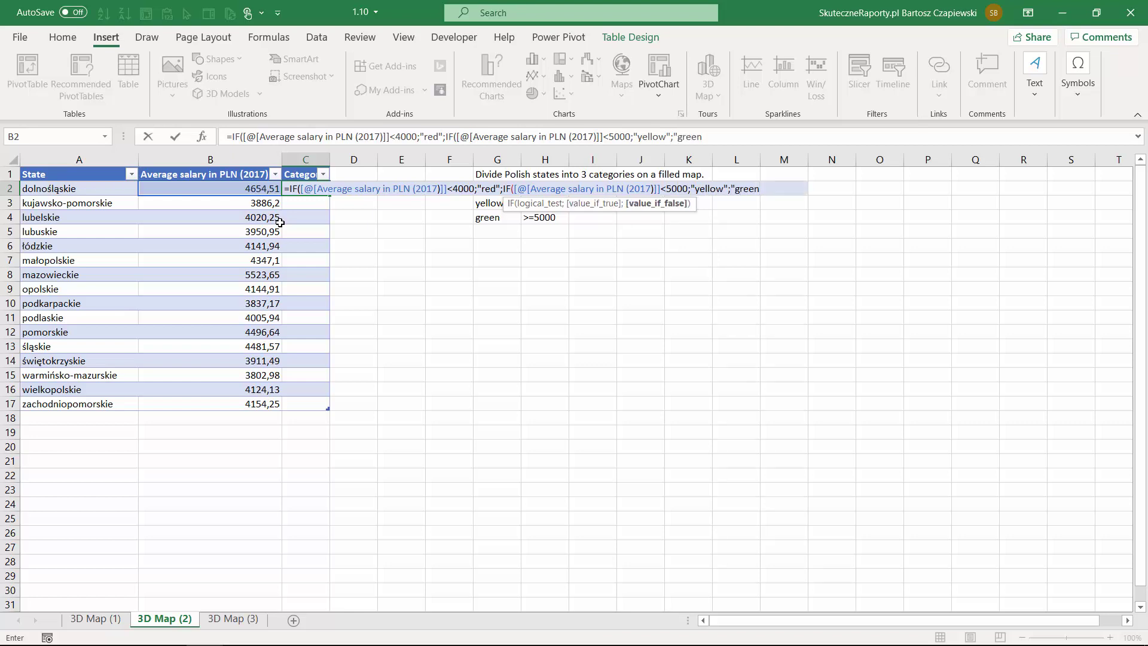
text(")))
key(Return)
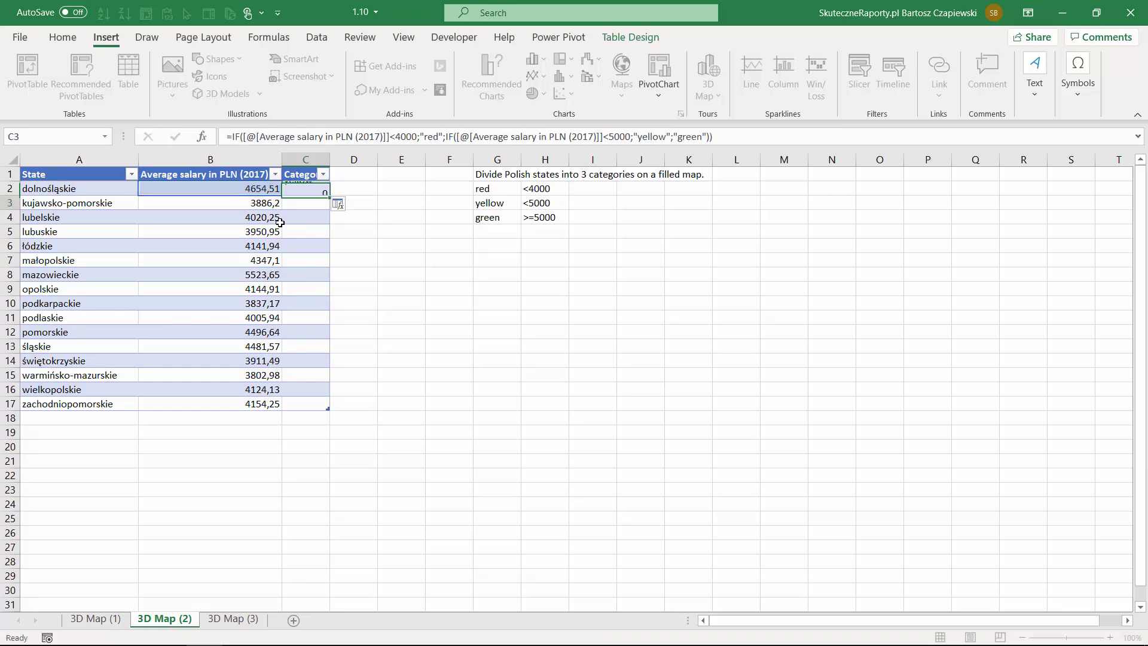
key(Up)
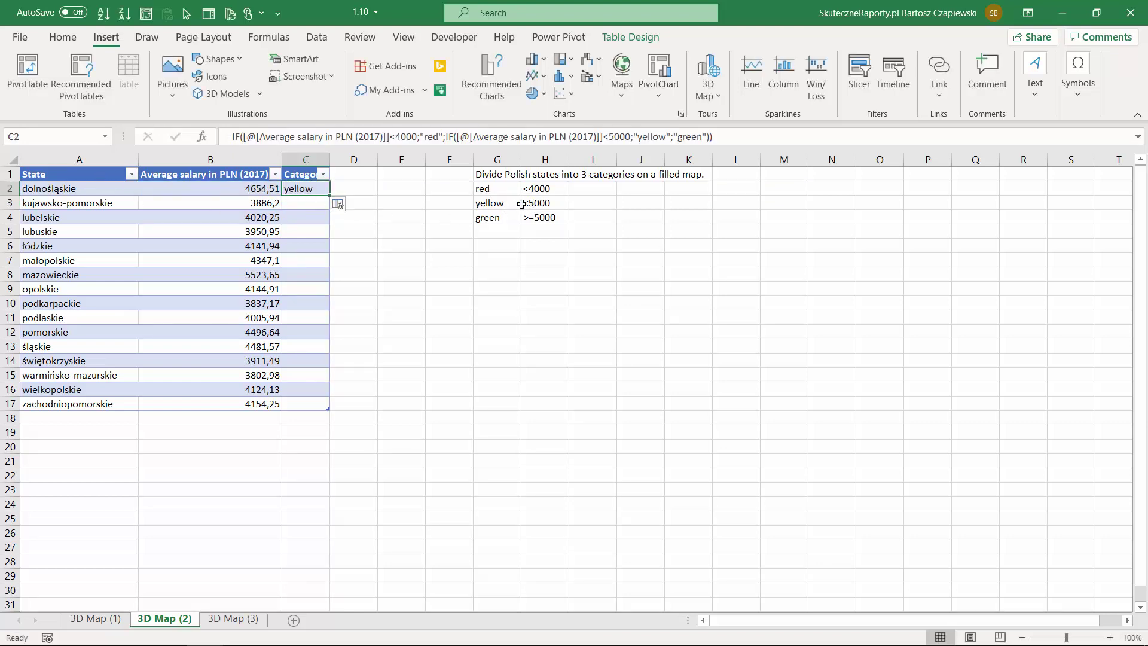
click(351, 206)
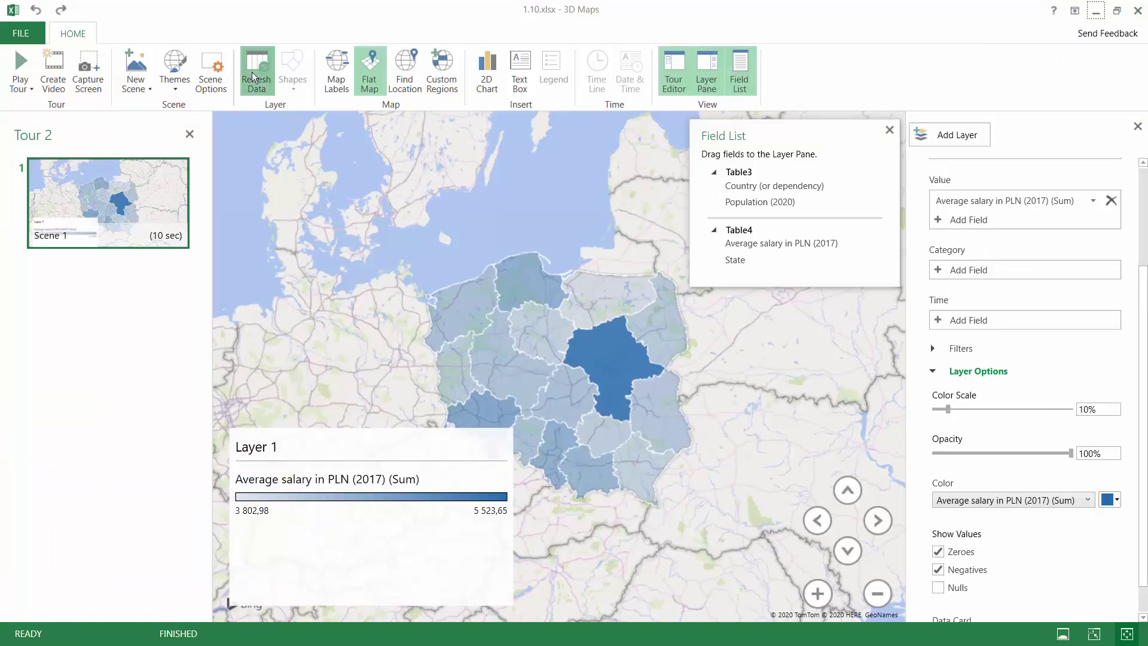
Step: Switch to 3D Maps, refresh the map data and assign the Category field as the layer's category
click(257, 78)
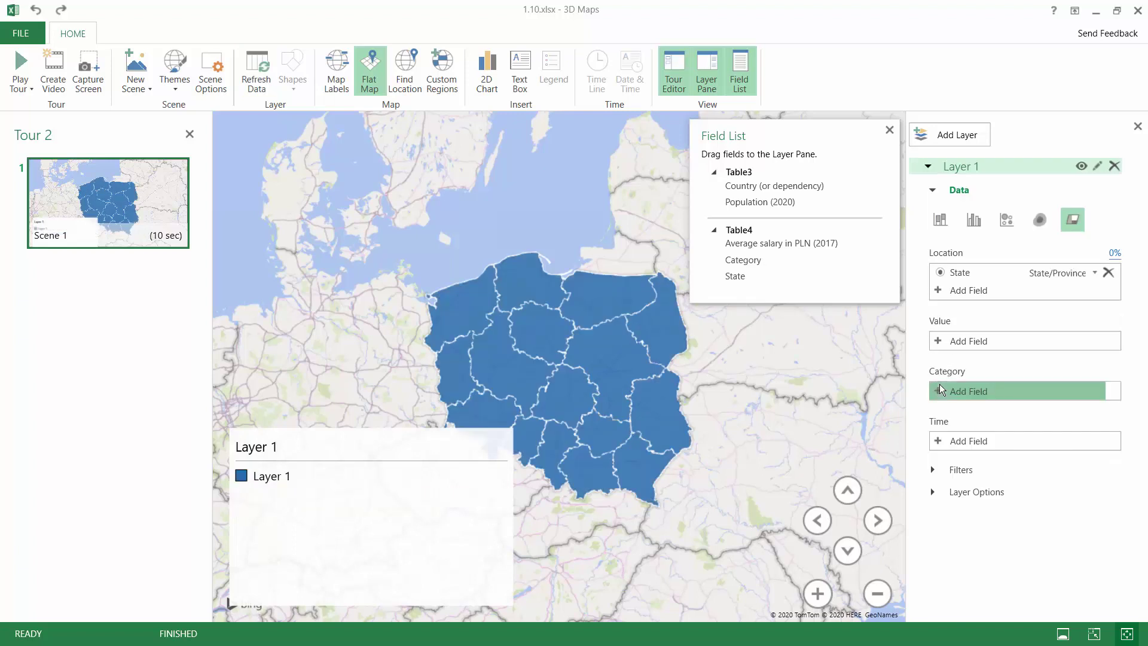
click(940, 389)
click(977, 444)
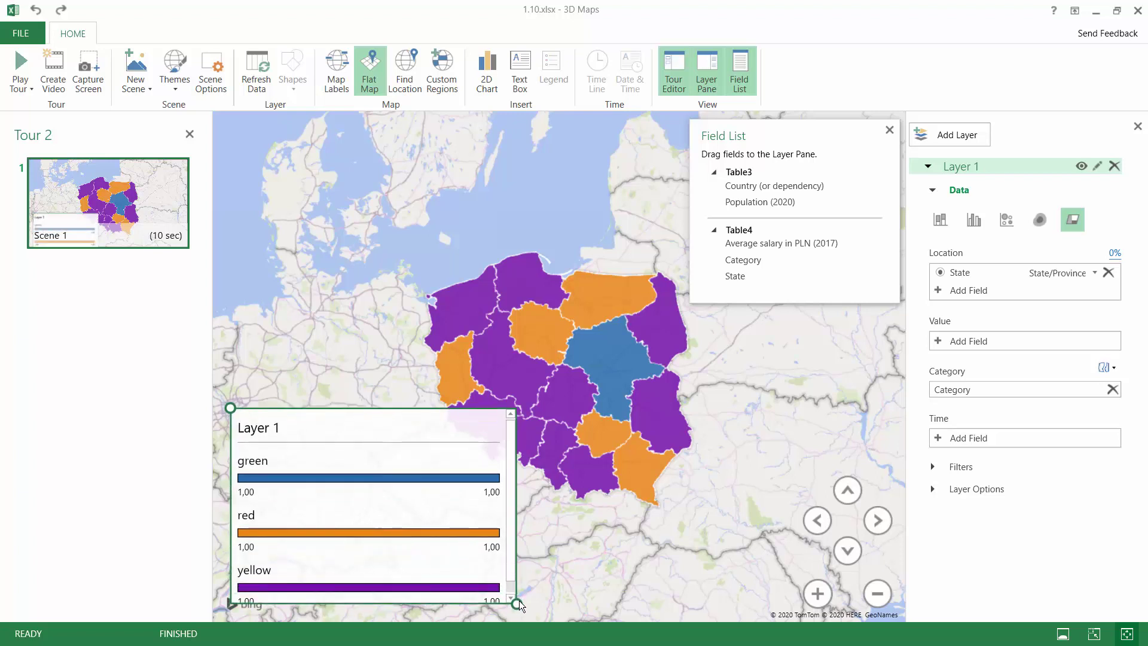
Step: Color the layer's green category green and its red category red
click(935, 489)
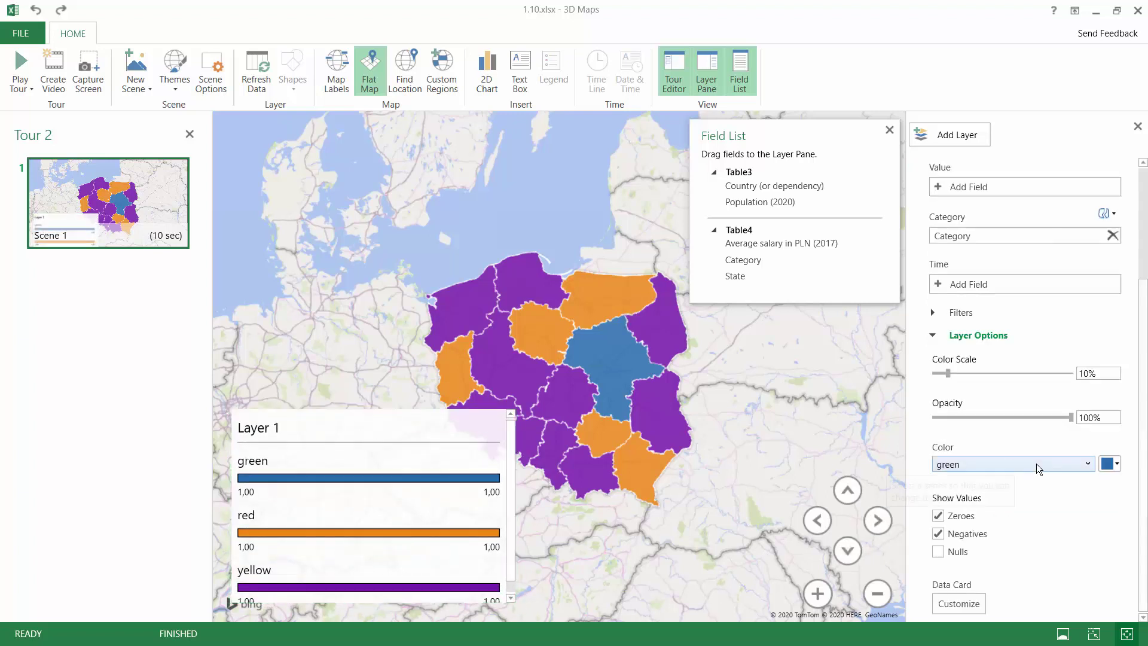
click(1107, 464)
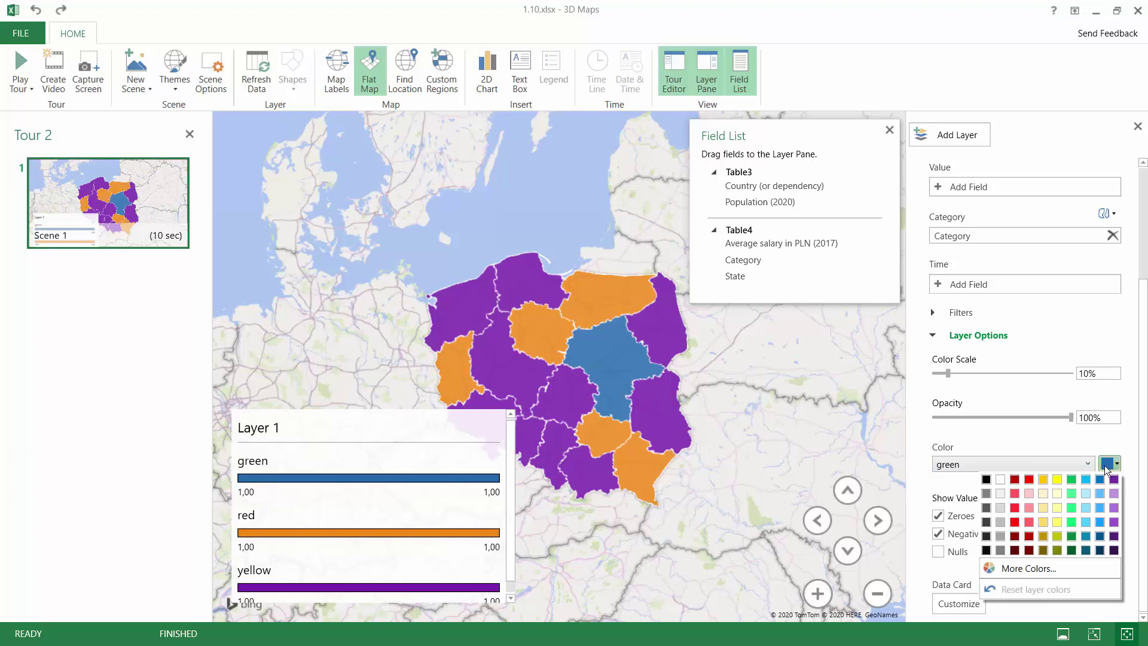
click(1071, 480)
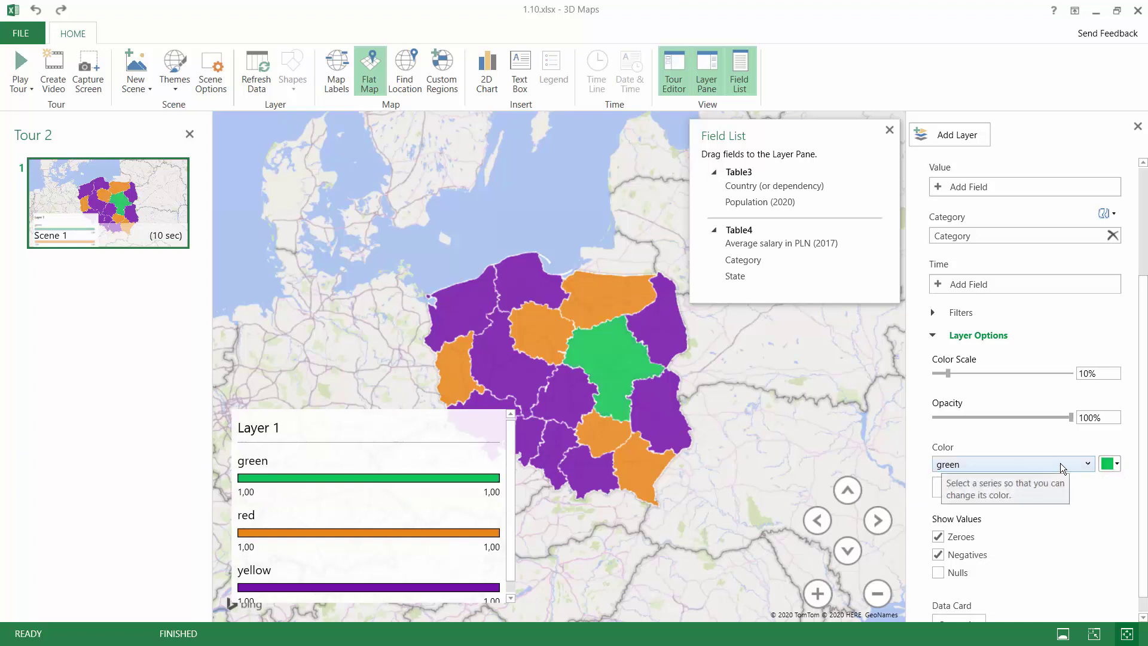
click(1060, 462)
click(1016, 493)
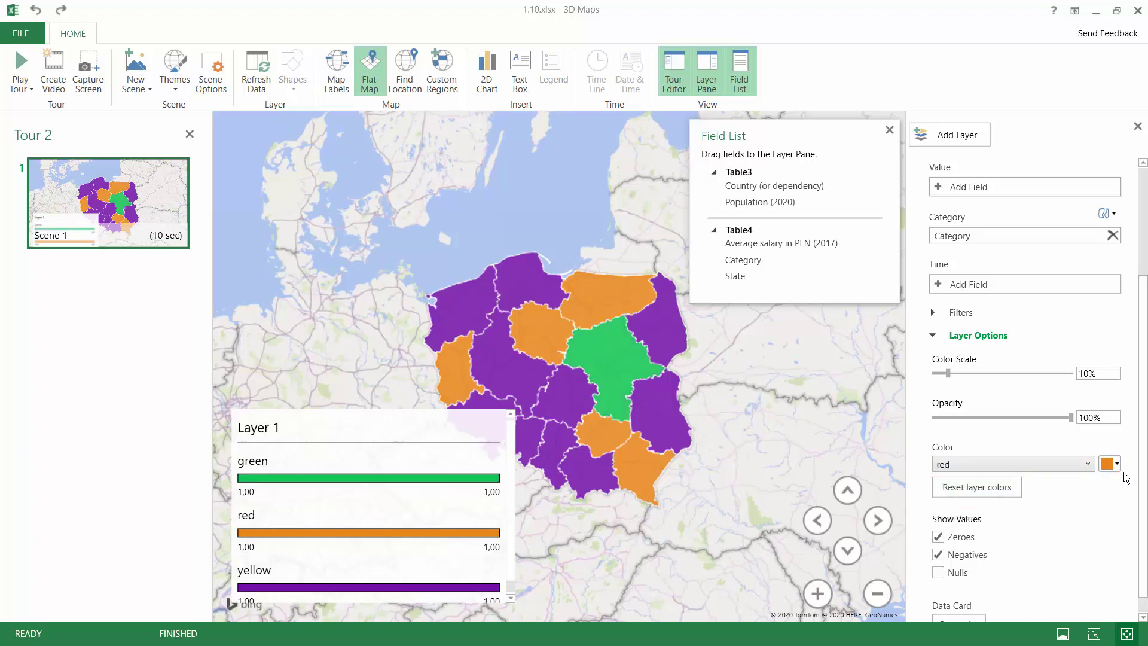
click(1116, 465)
click(1028, 479)
Step: Color the layer's yellow category golden yellow and delete the Layer 1 legend from the map
click(1016, 465)
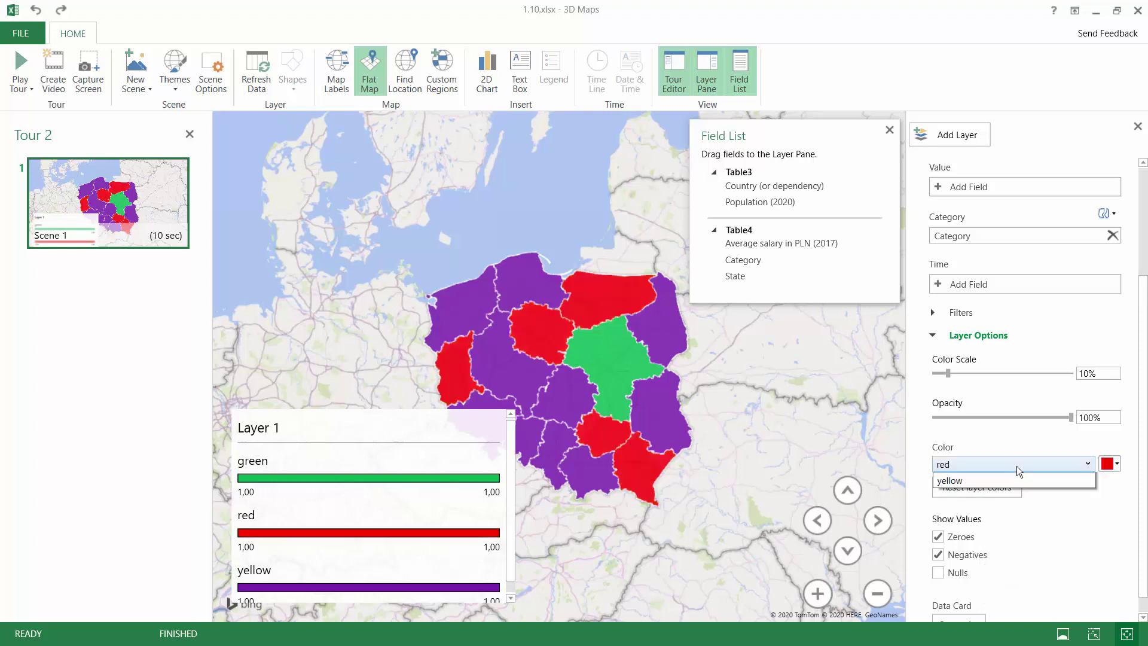
click(985, 505)
click(1115, 464)
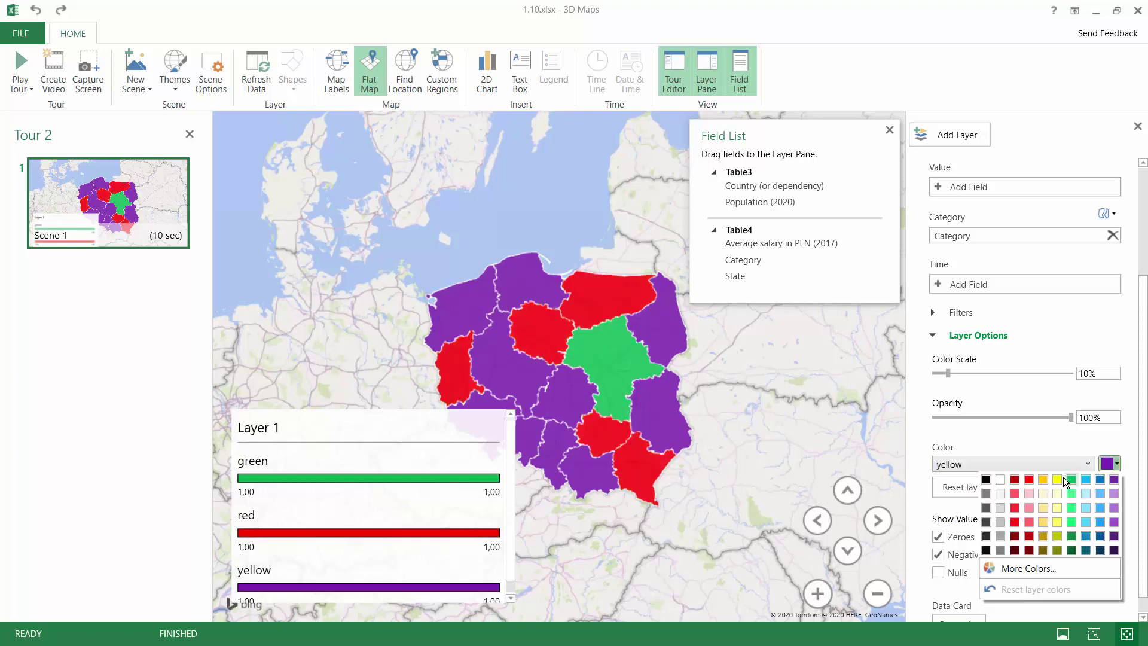
click(1044, 479)
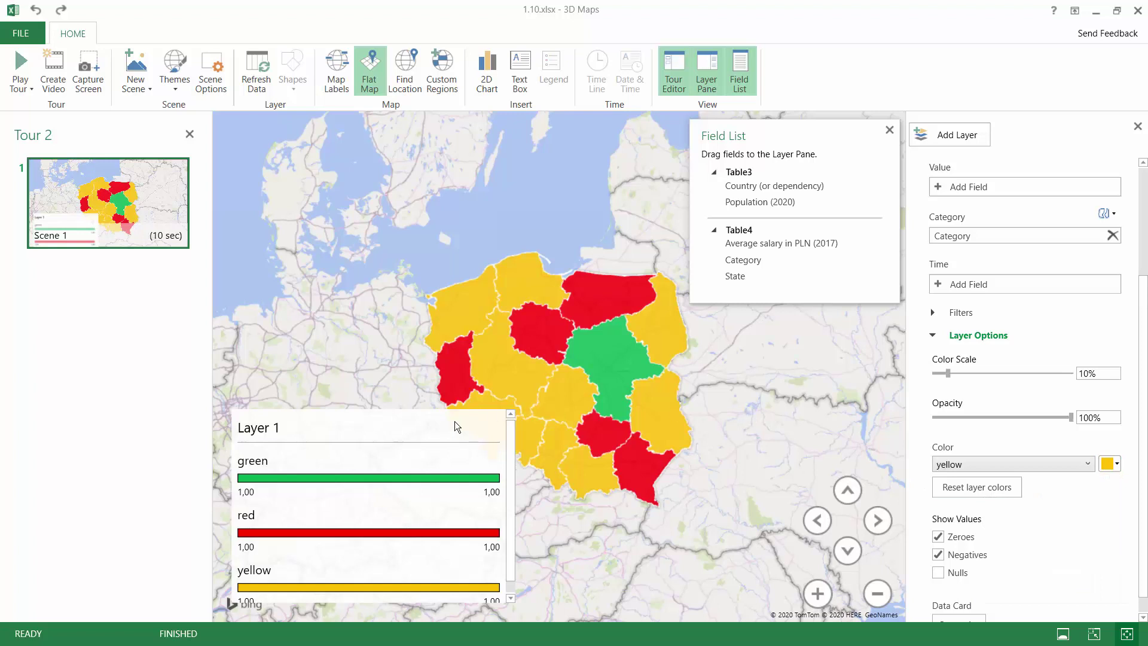
click(384, 440)
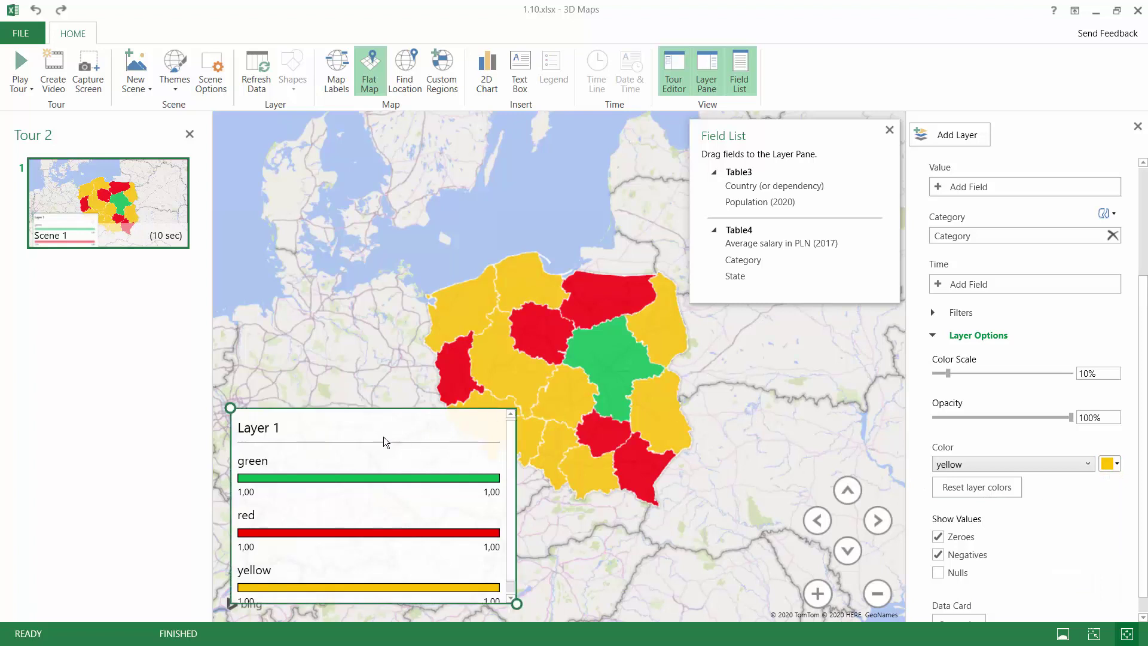
key(Delete)
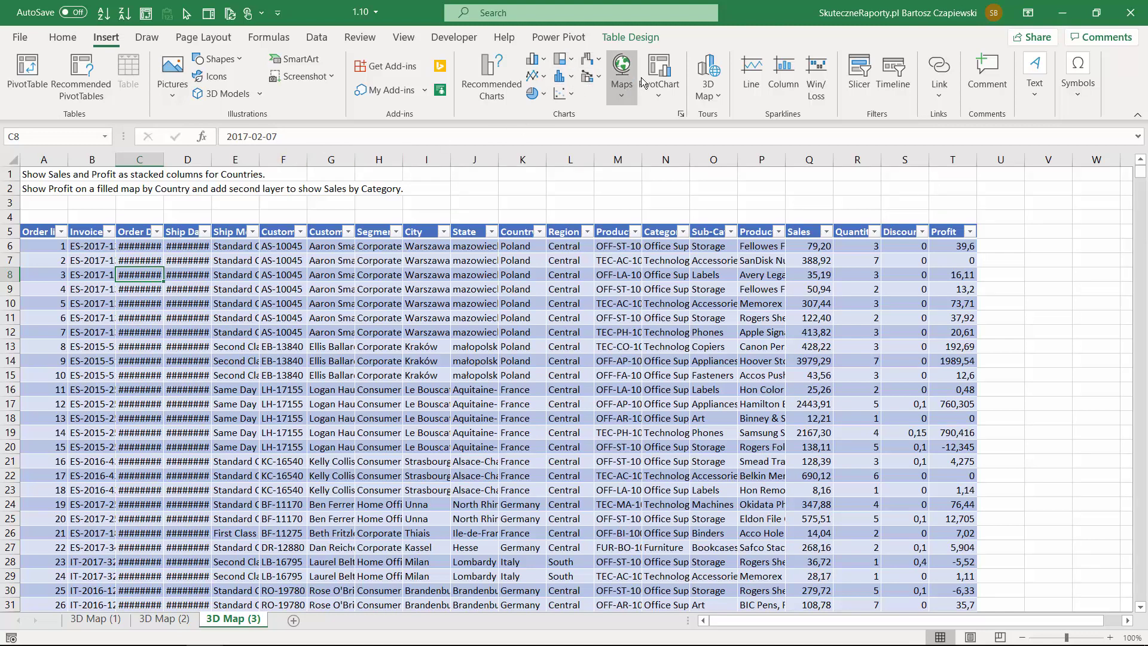
Step: Create a new 3D Maps tour from the sales table on the 3D Map (3) sheet in Excel
click(708, 102)
click(712, 115)
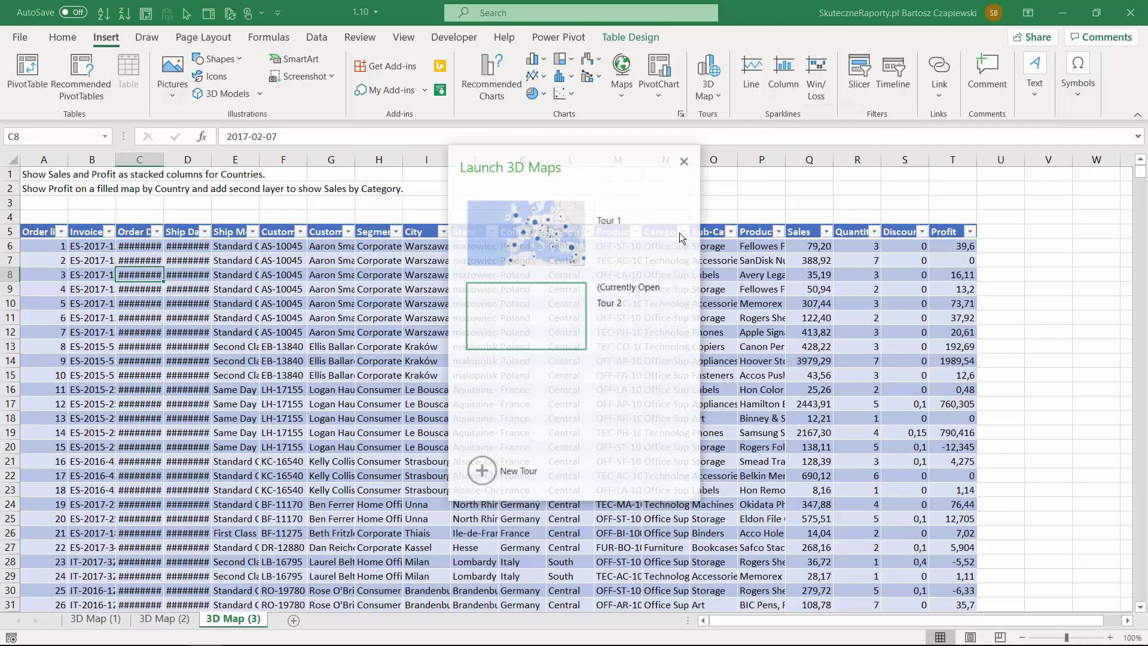
click(481, 472)
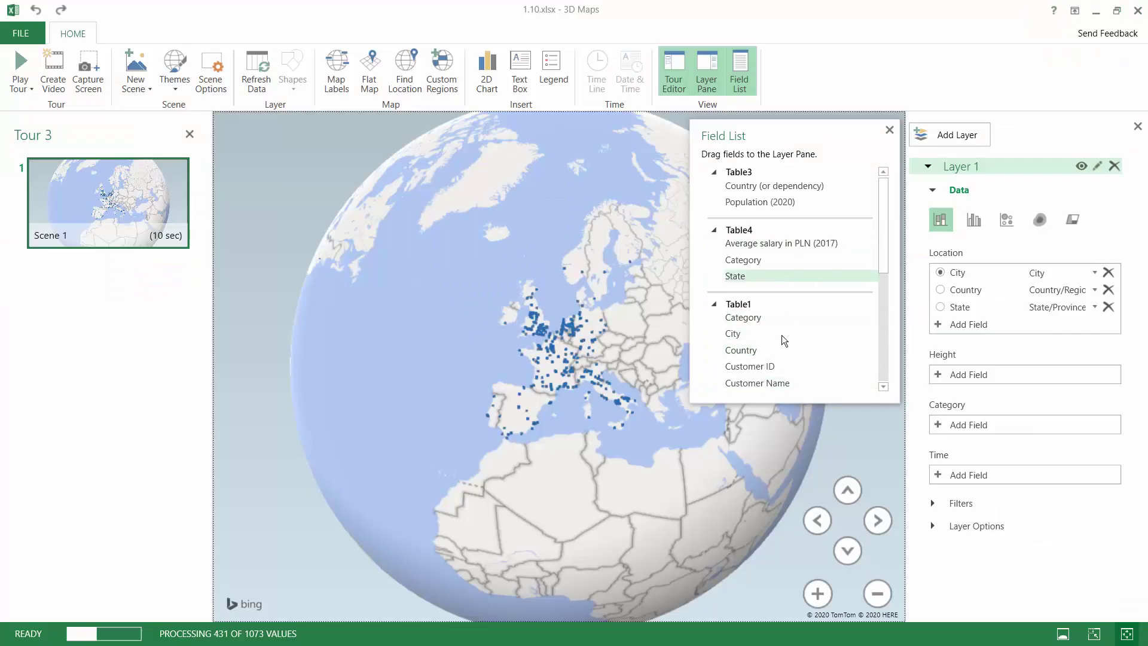
Step: Remove the State and City fields from Layer 1's location so that only Country remains
drag(884, 253, 887, 285)
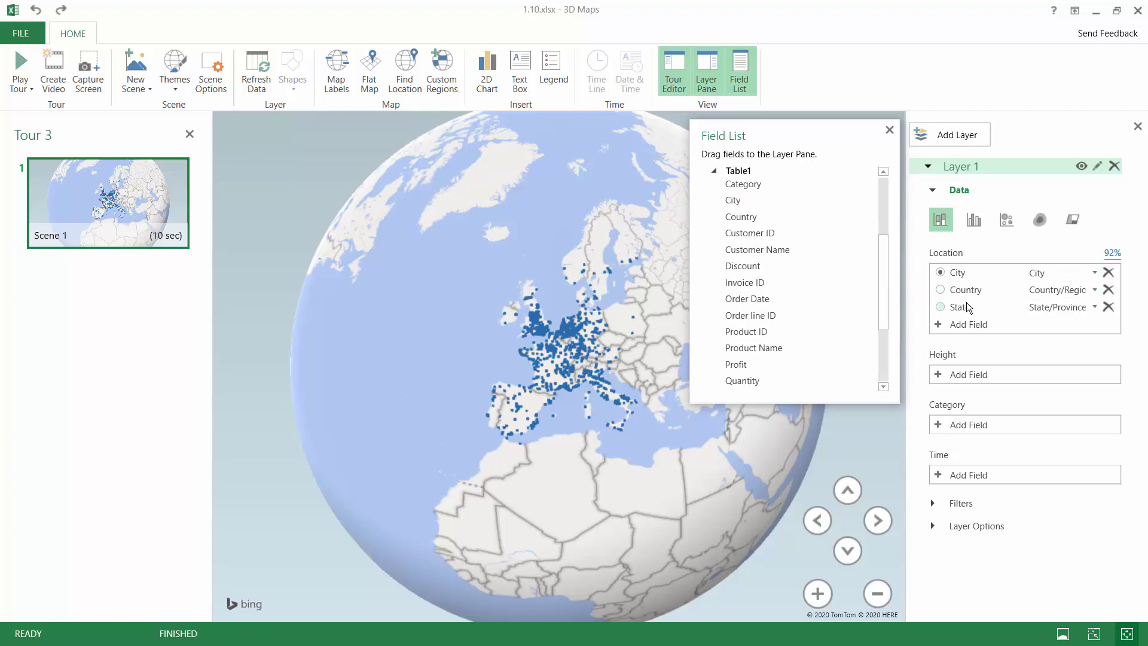
click(1109, 307)
click(1108, 272)
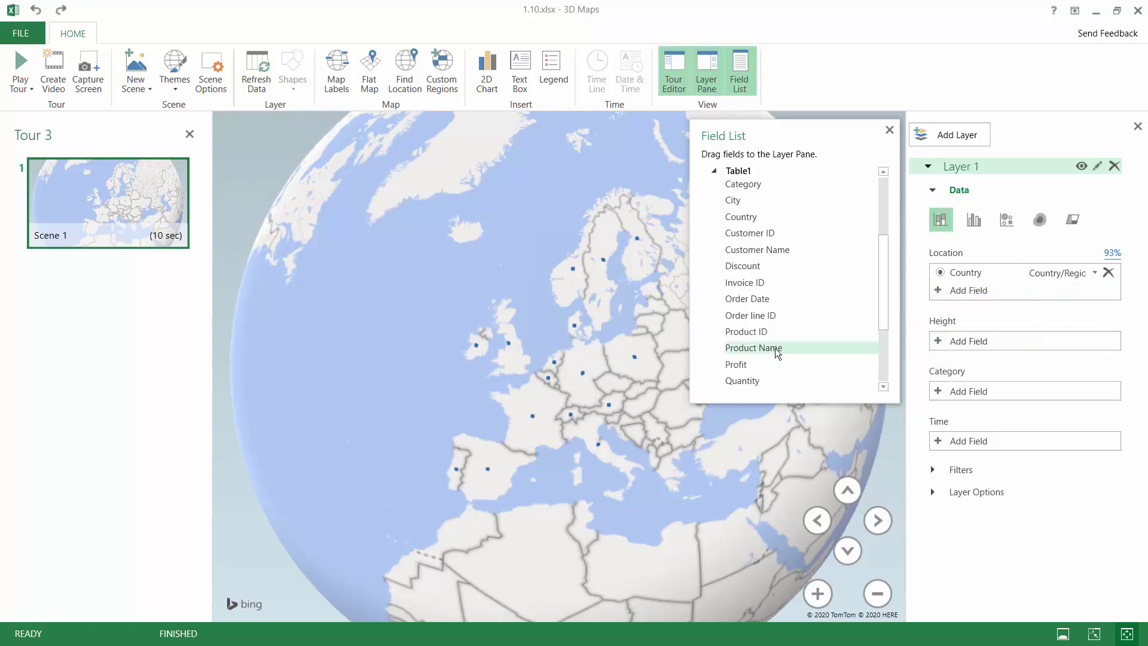
Step: Add the Sales field from Table1 as the height of Layer 1's columns
scroll(884, 311, down, 3)
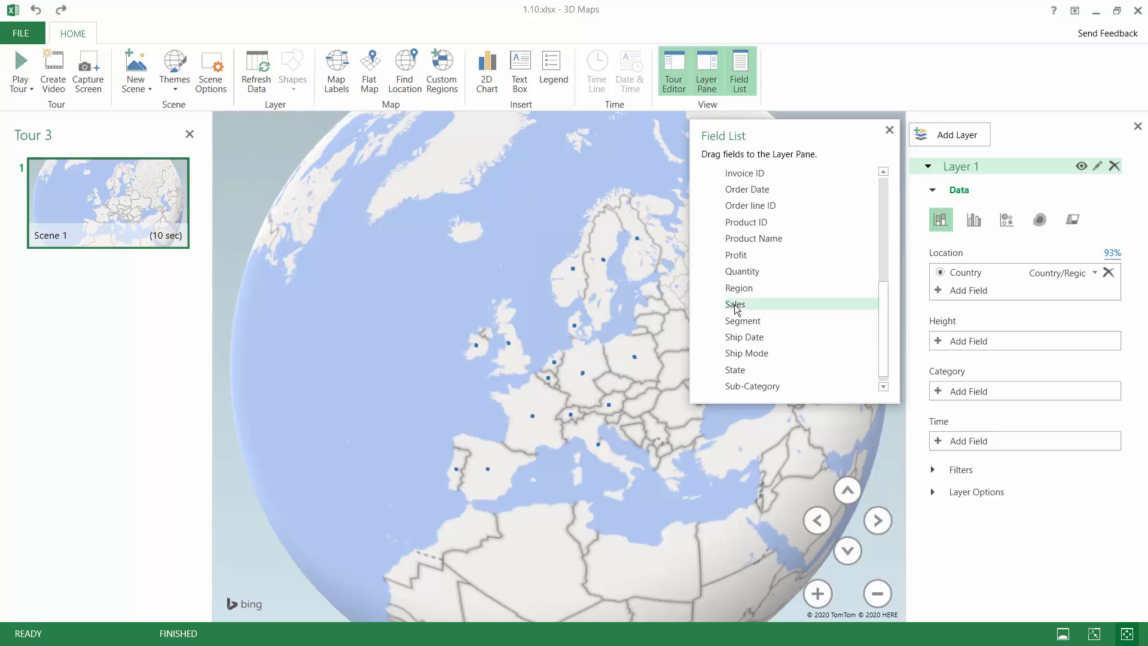
scroll(881, 344, down, 1)
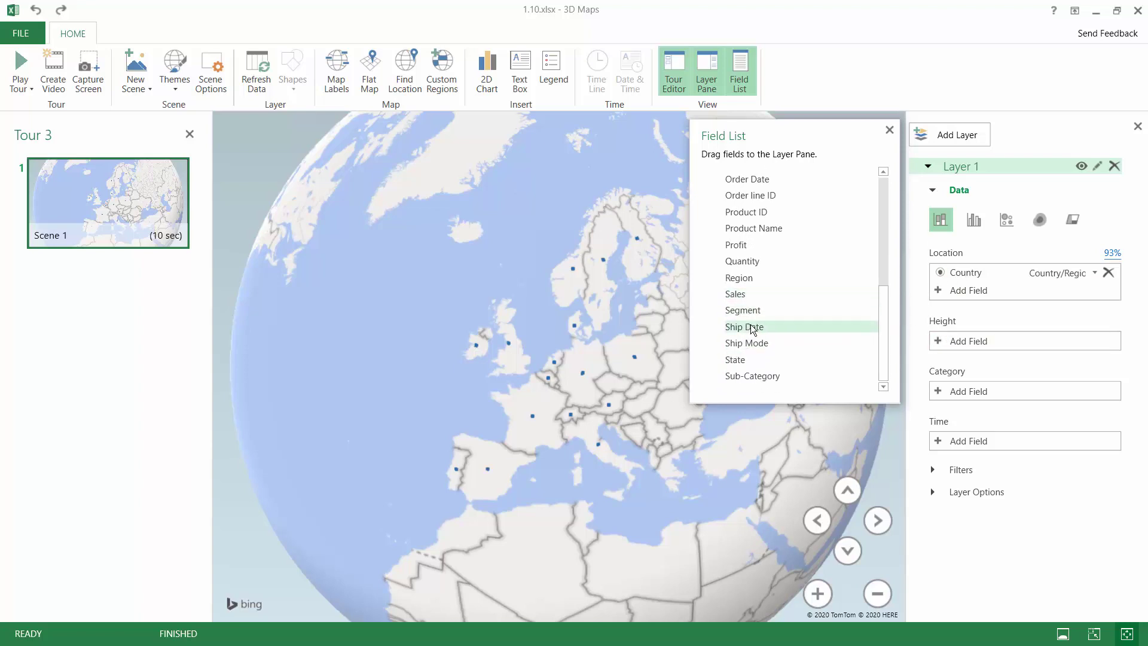
click(943, 341)
scroll(964, 430, down, 2)
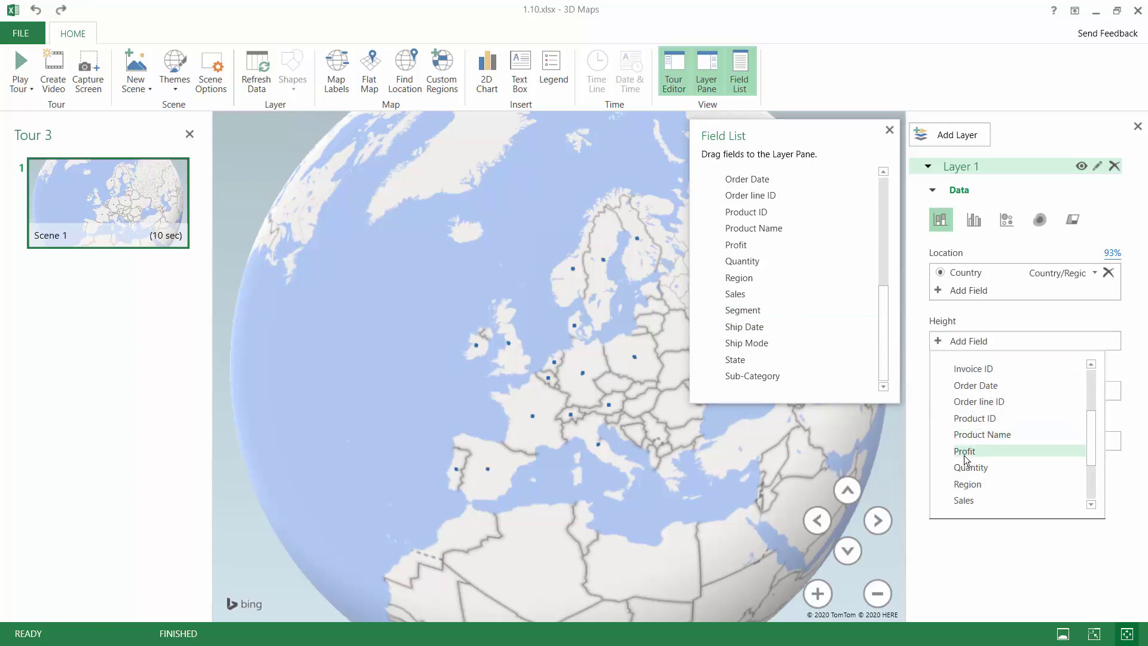
click(968, 499)
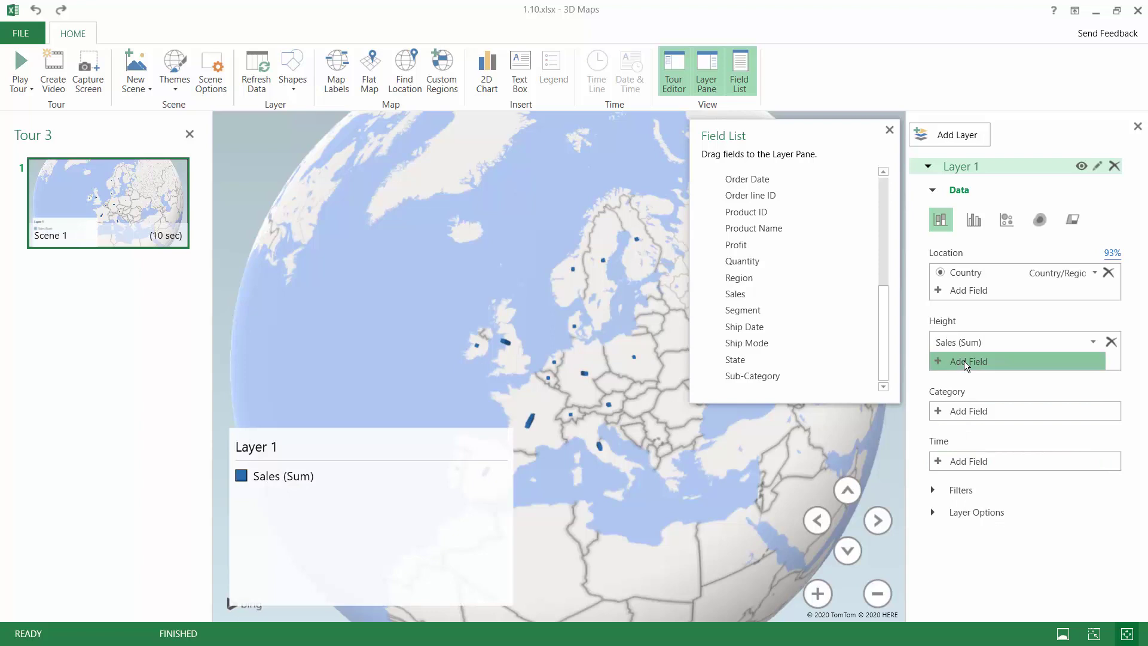
Step: Add Profit as a second height field and change Layer 1 to a clustered column visualization
click(964, 361)
scroll(960, 430, down, 3)
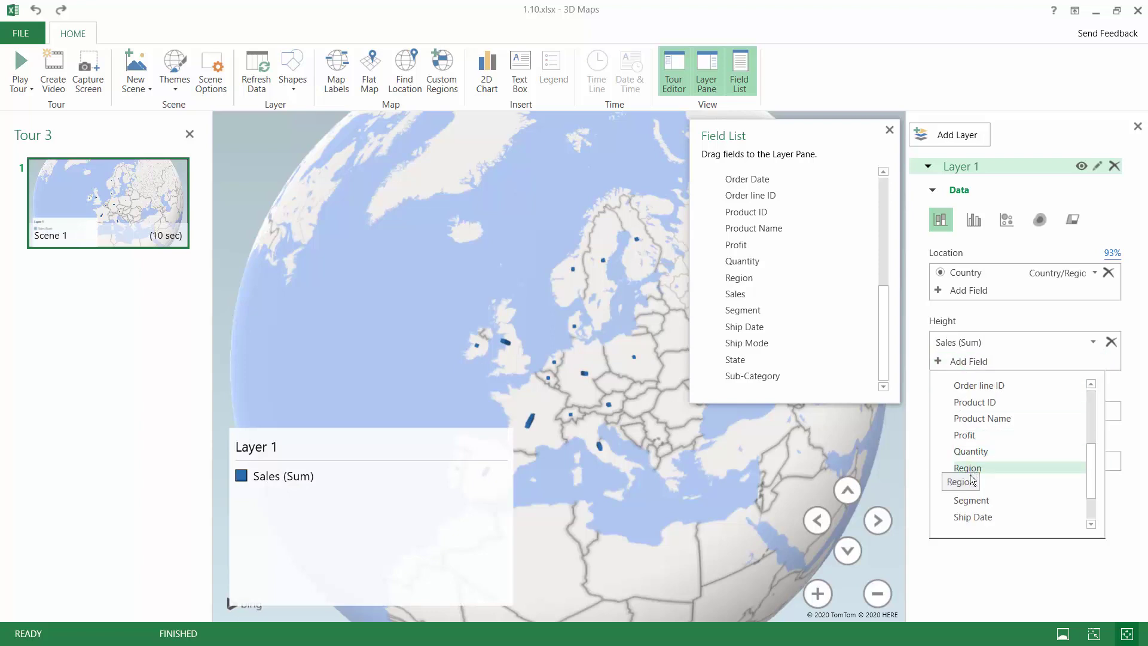
scroll(975, 481, down, 2)
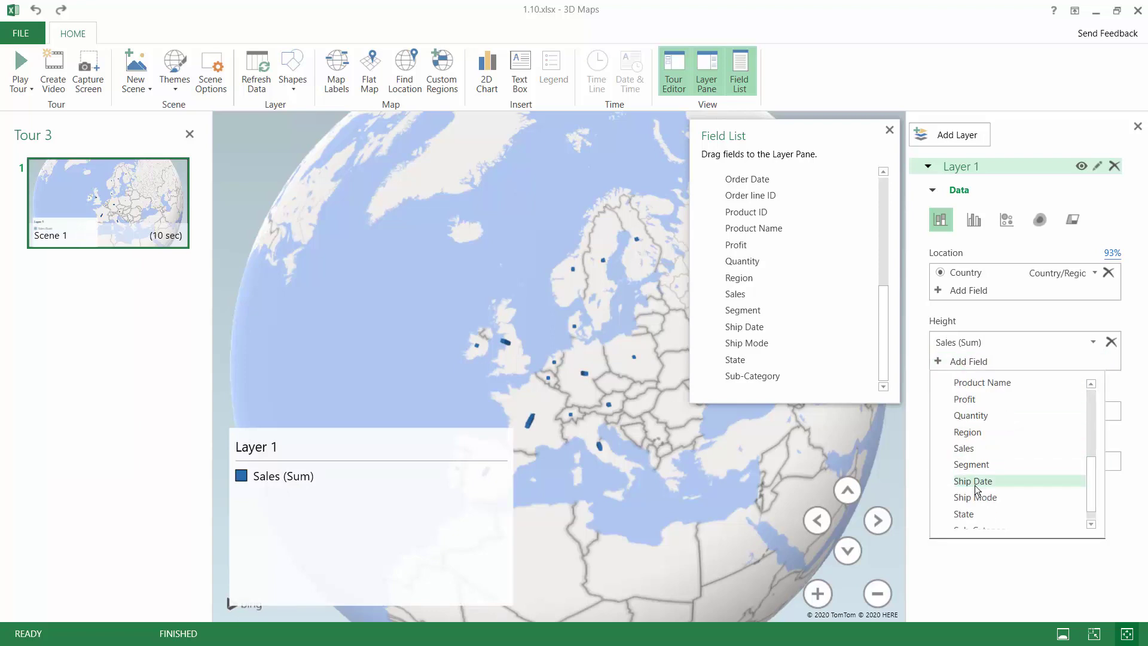
scroll(973, 454, down, 1)
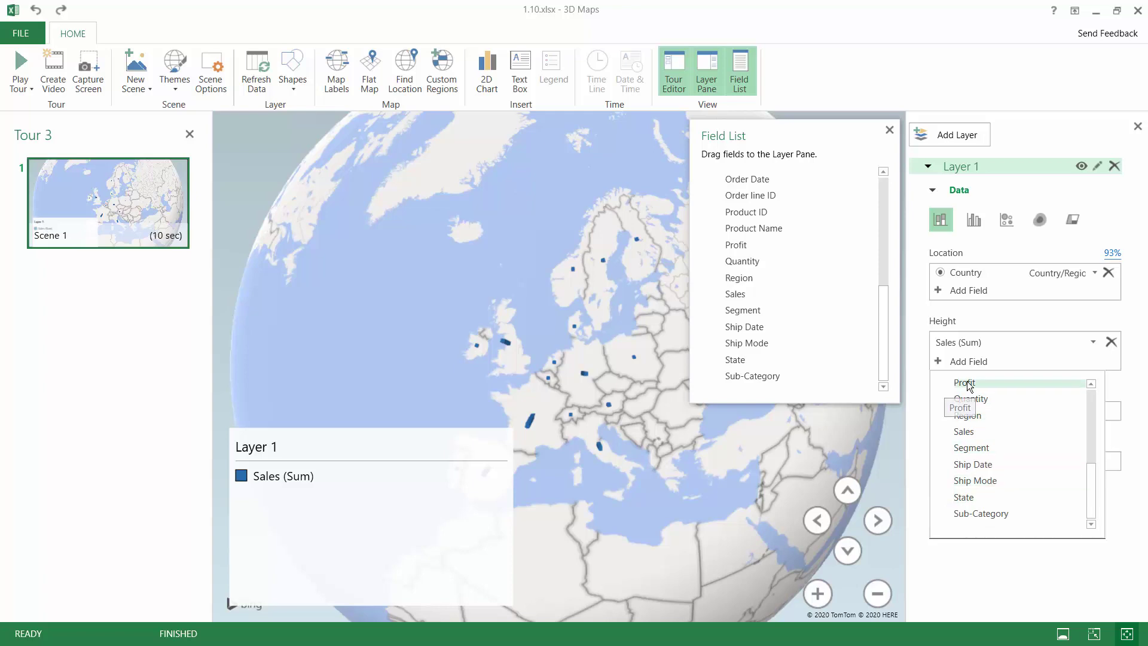
click(967, 382)
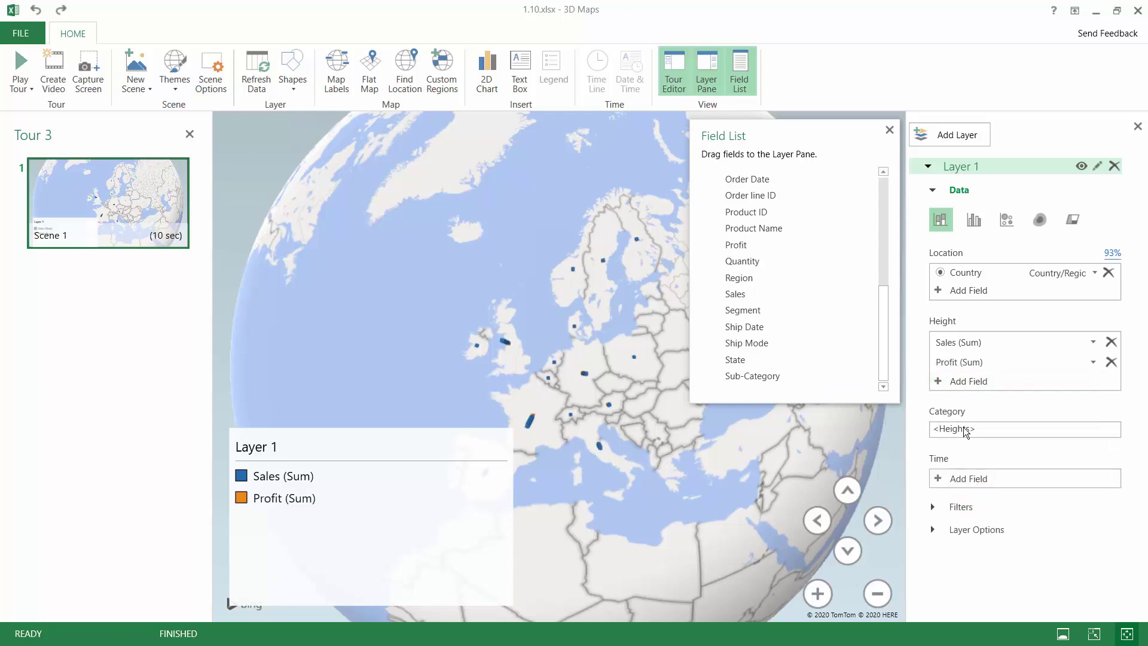
click(973, 219)
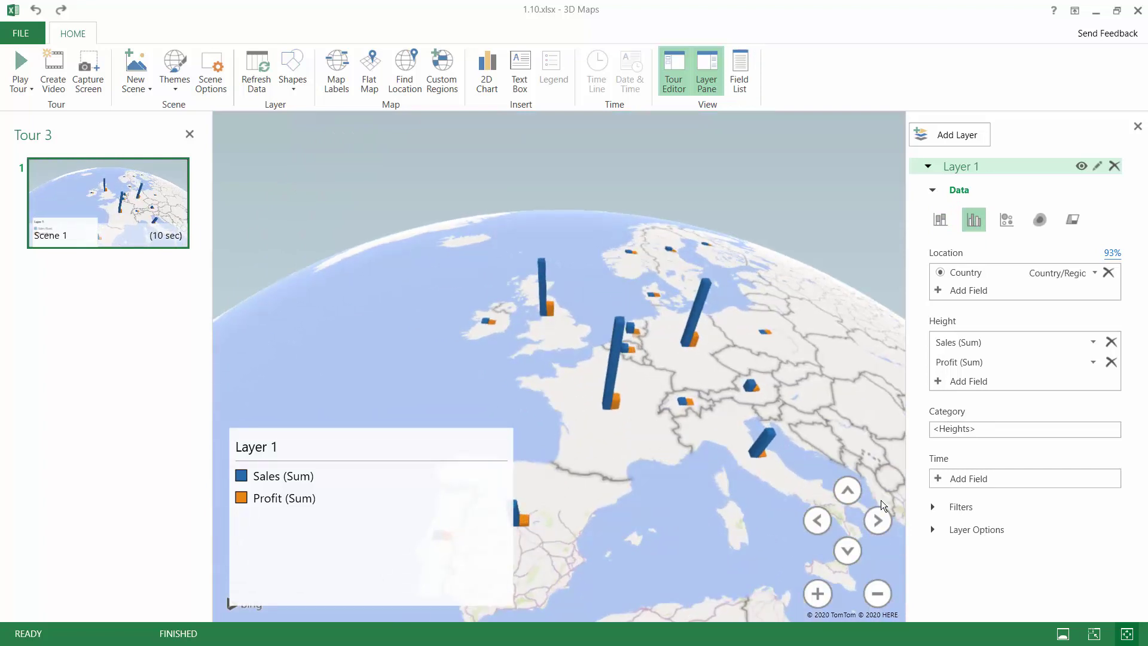
click(877, 520)
Step: Shrink the Layer 1 legend to fit its entries and move it to the map's upper-left corner, clear of the columns
click(410, 453)
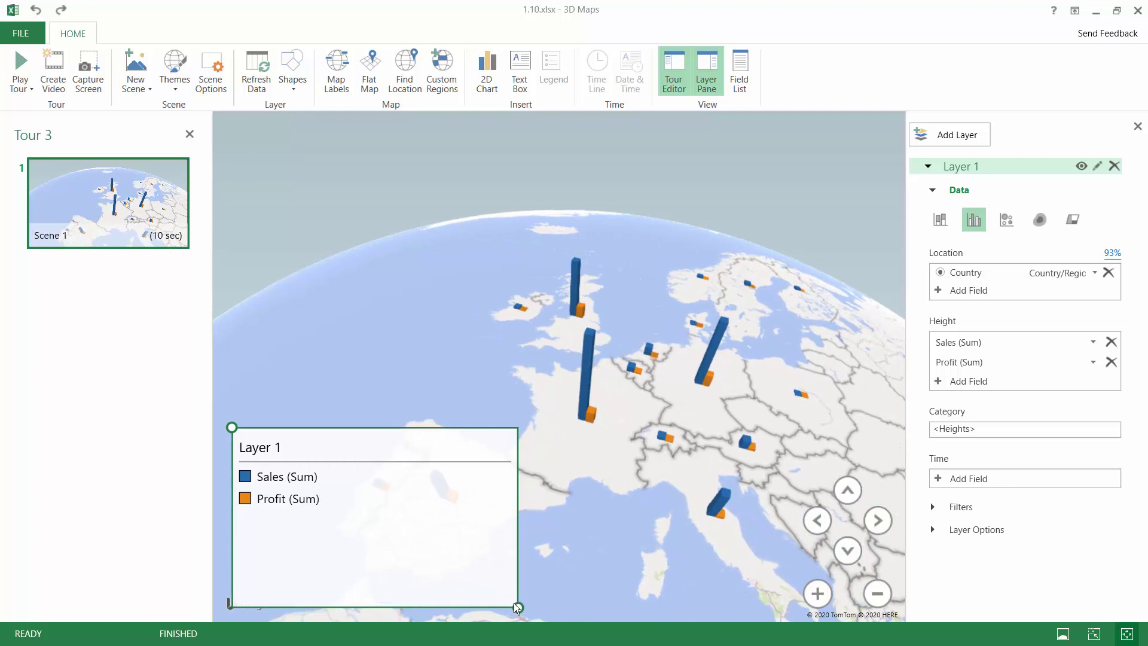
drag(518, 608, 375, 553)
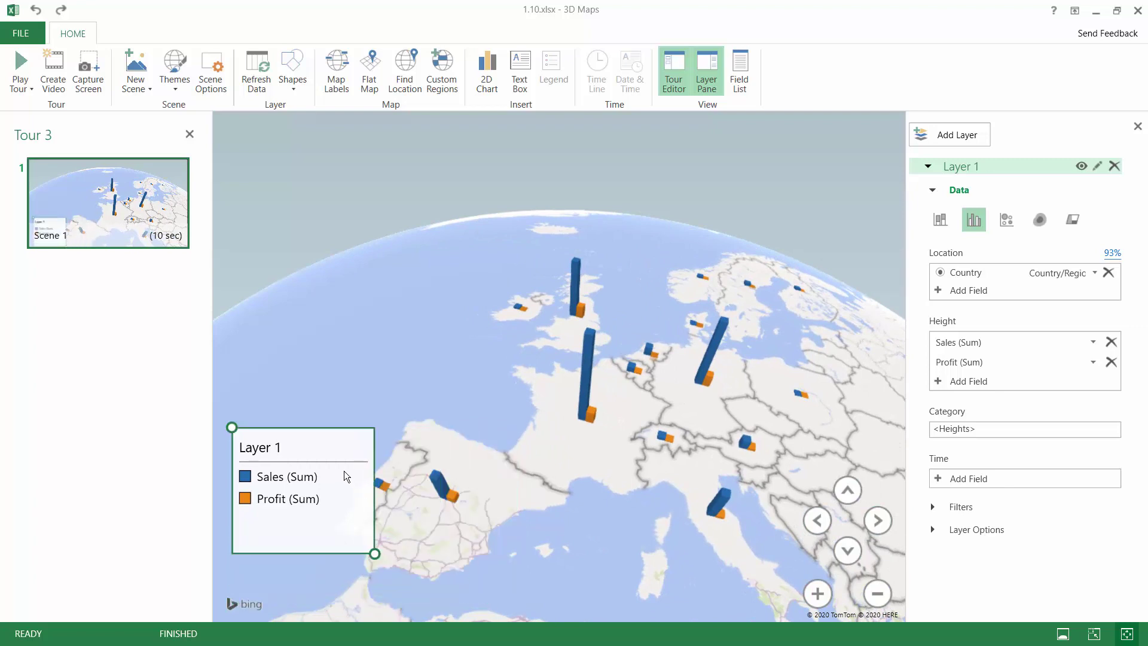
drag(345, 475, 361, 251)
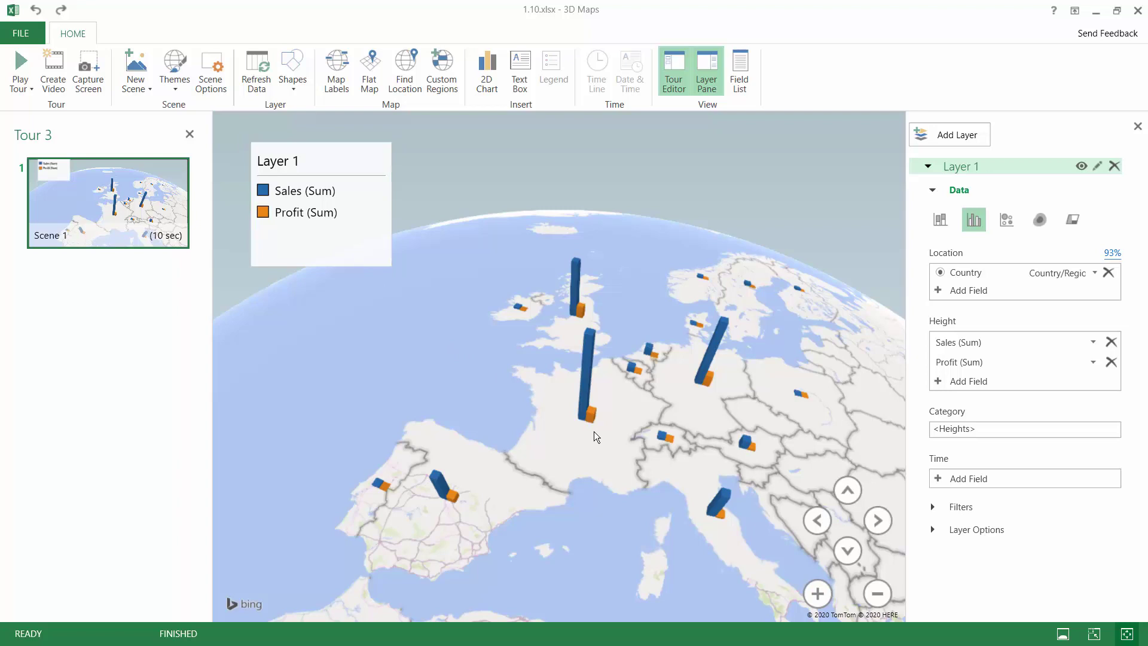
Step: Add a new empty scene on a world map and set Country from Table1 as its layer's location
click(135, 87)
click(145, 190)
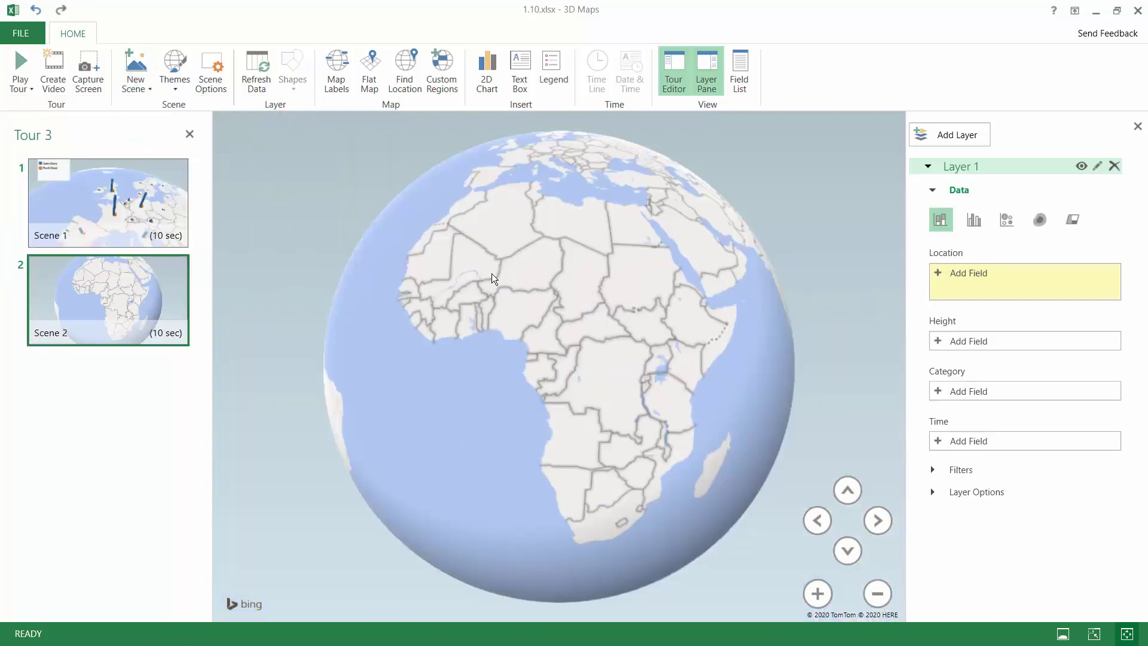
click(956, 270)
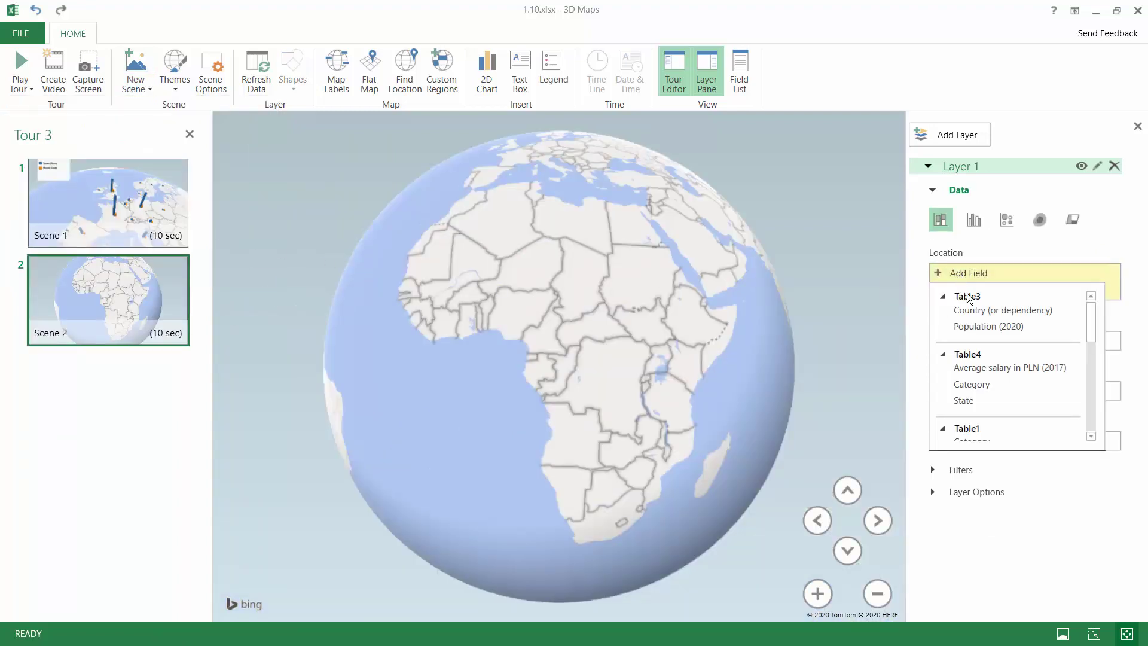
scroll(984, 359, down, 5)
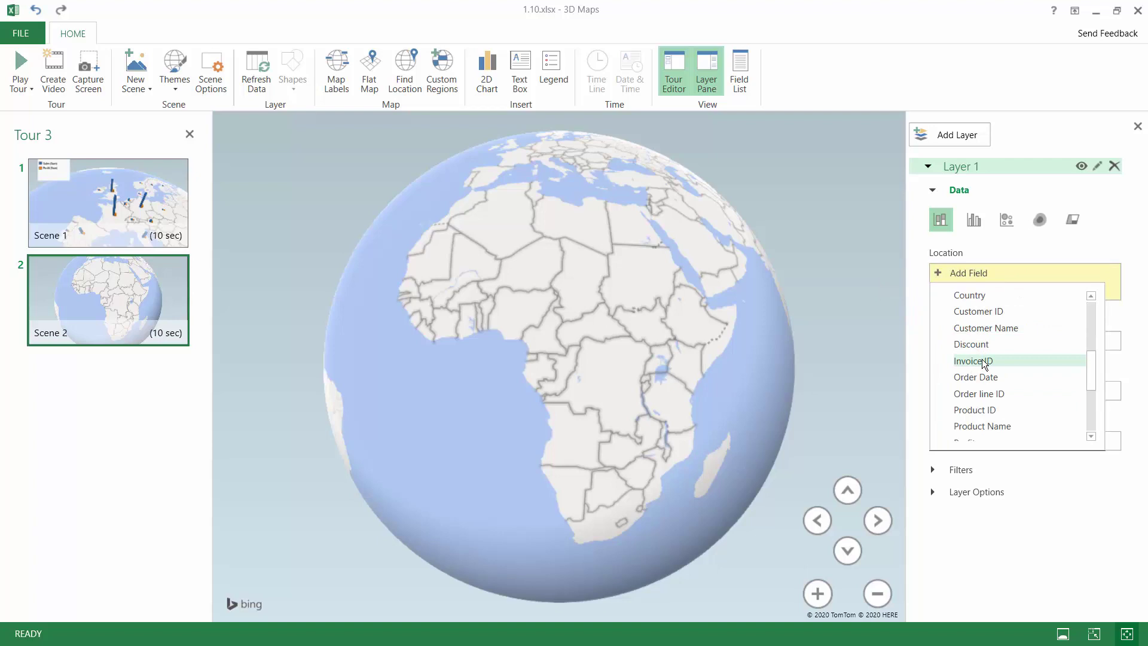
click(981, 296)
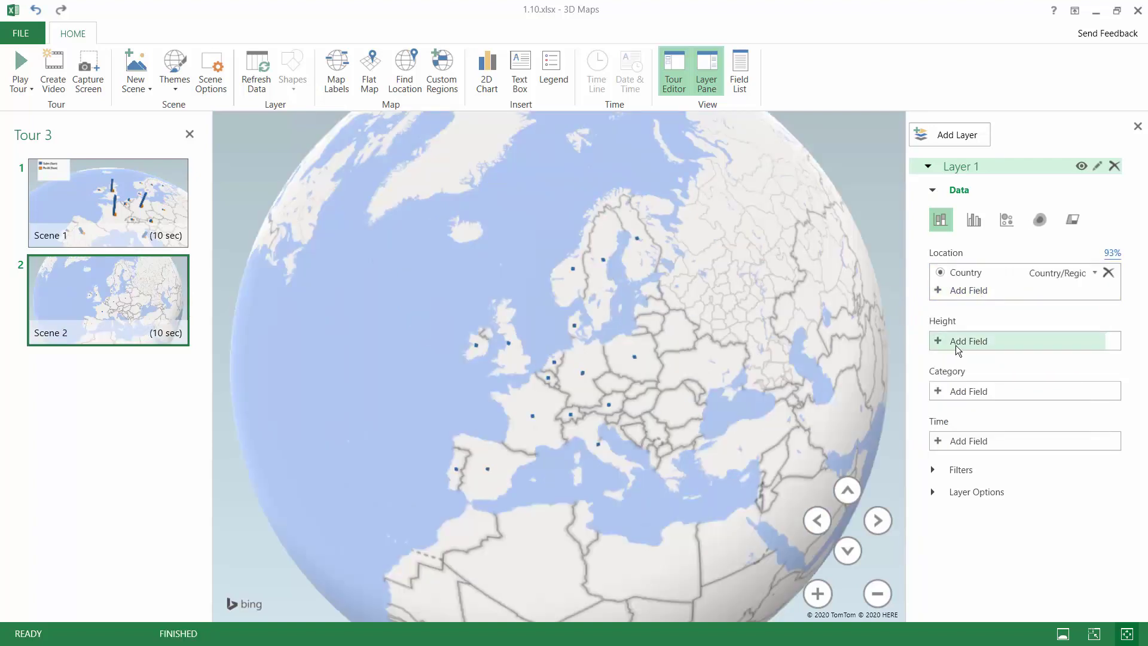
Step: Change Scene 2's layer to a region visualization and shade the countries by the Profit field
click(1074, 220)
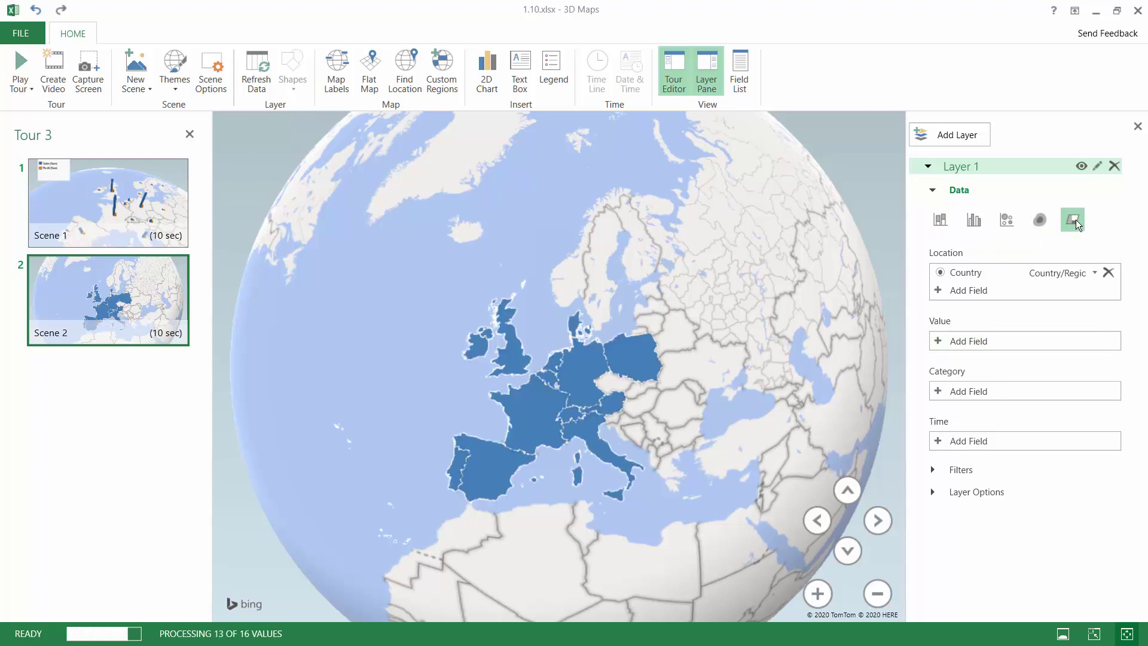
click(967, 340)
scroll(986, 407, down, 5)
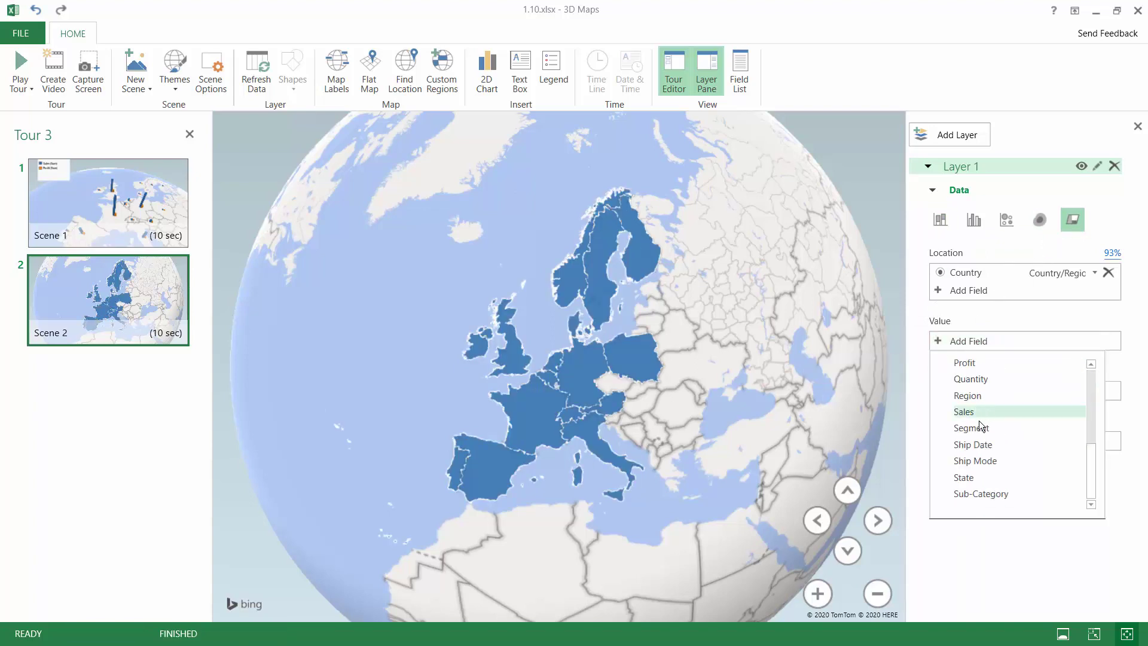
click(964, 363)
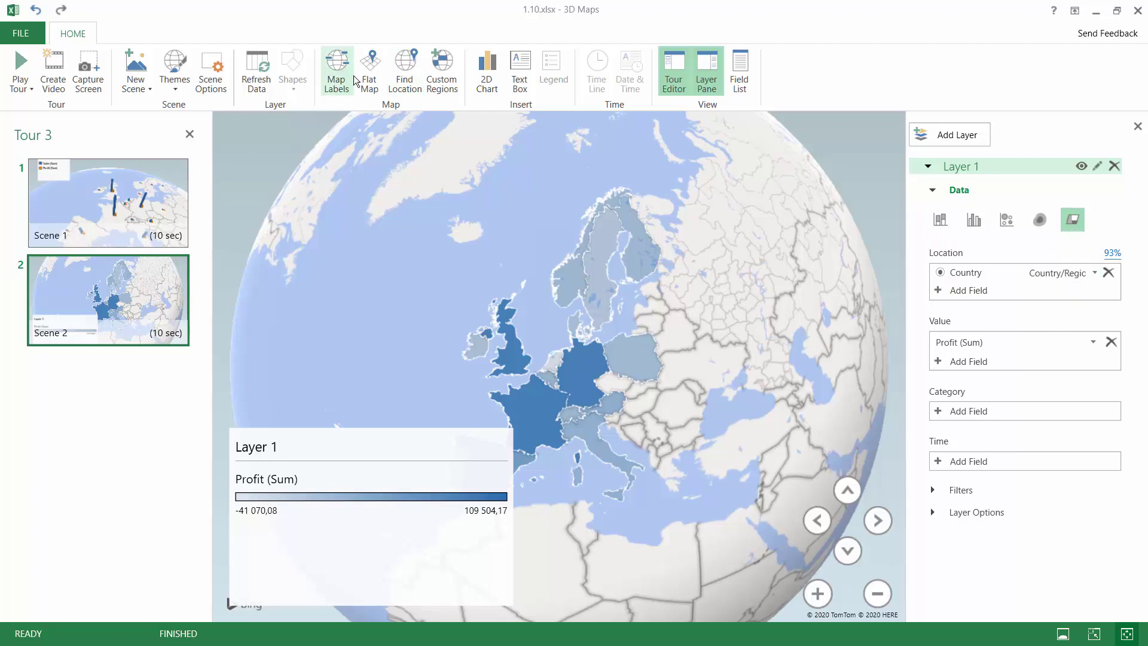
Step: Switch Scene 2 to a flat map and place a smaller Layer 1 legend in the map's upper-left corner
click(369, 72)
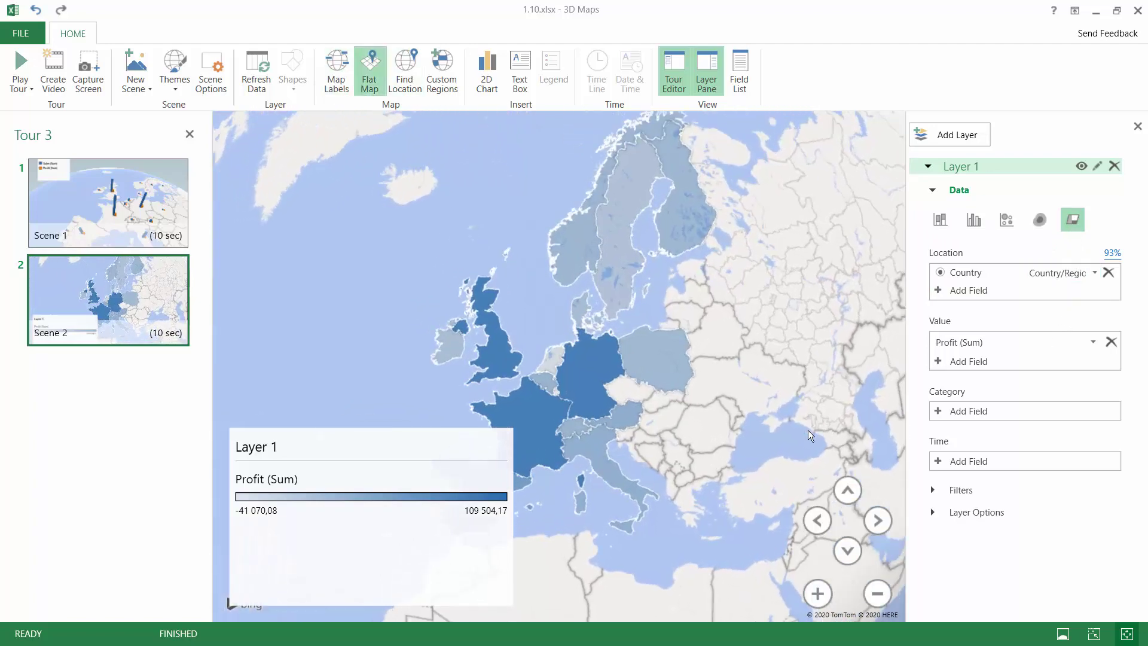
drag(472, 451, 365, 209)
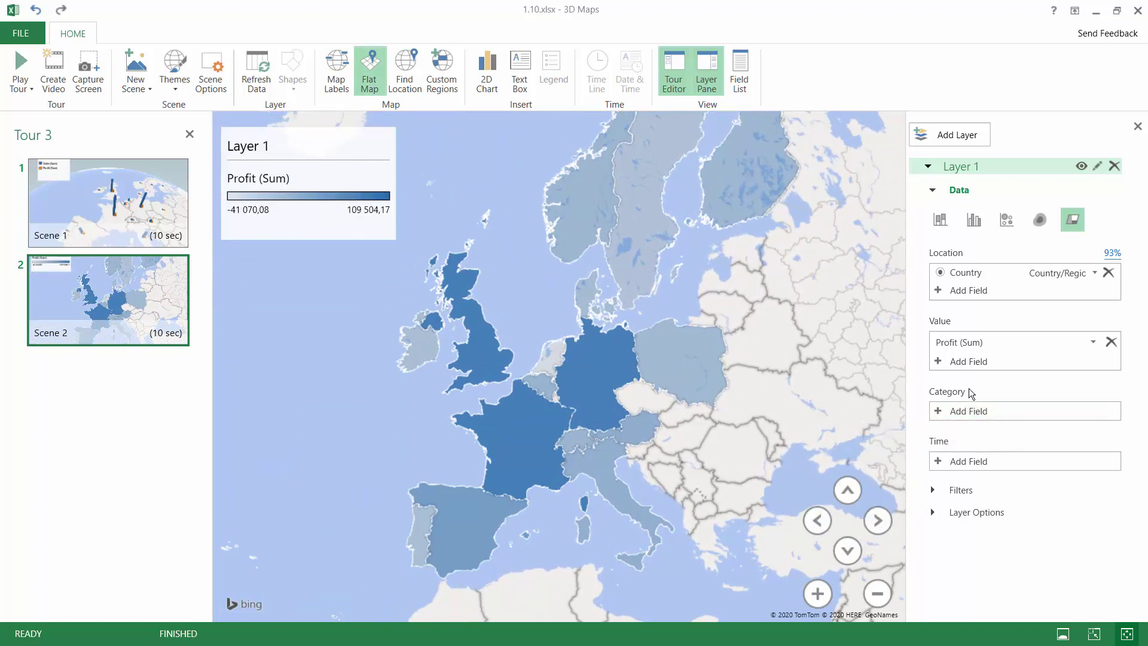
Step: Add a second layer to Scene 2 as a bubble visualization located by Country from Table1
click(947, 136)
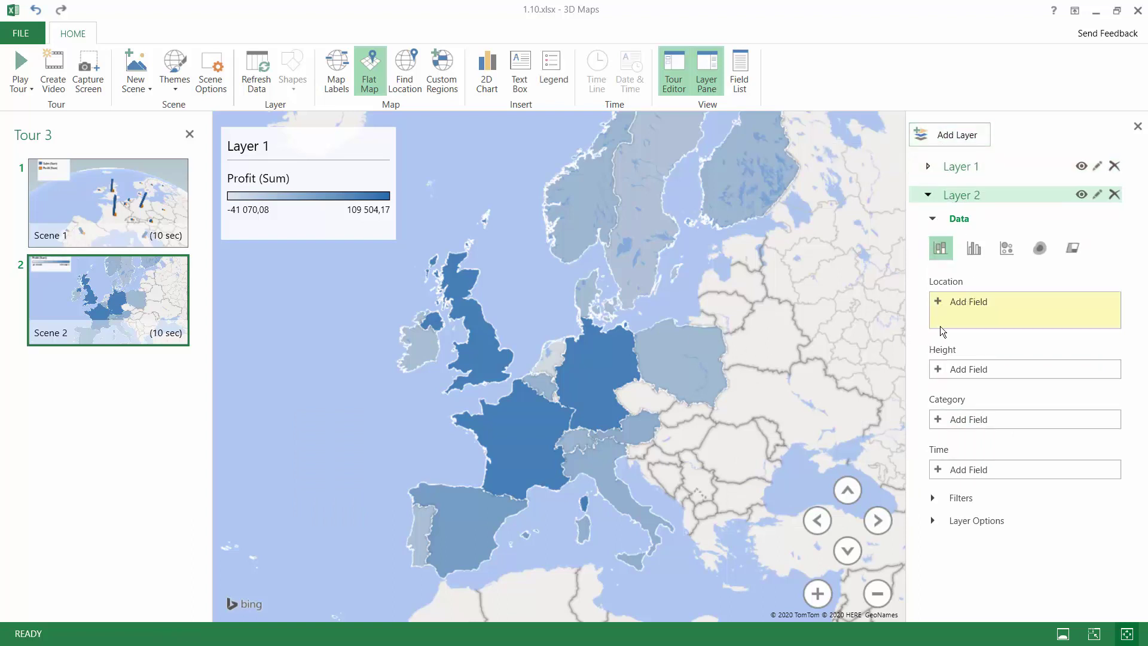
click(1006, 249)
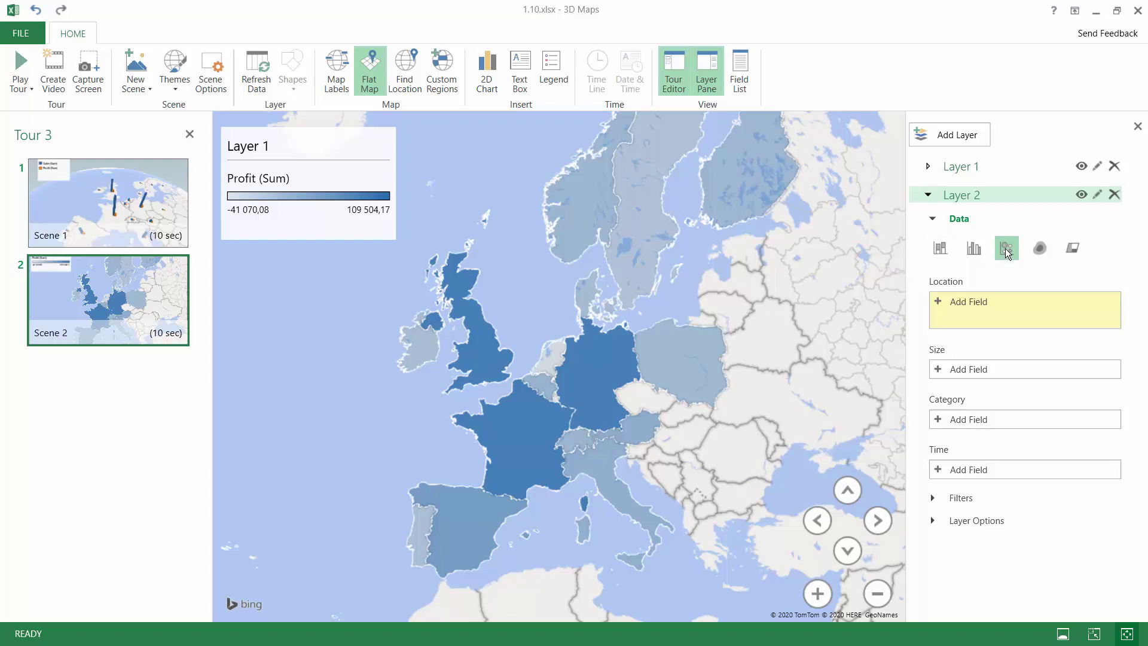
click(950, 302)
scroll(981, 374, down, 5)
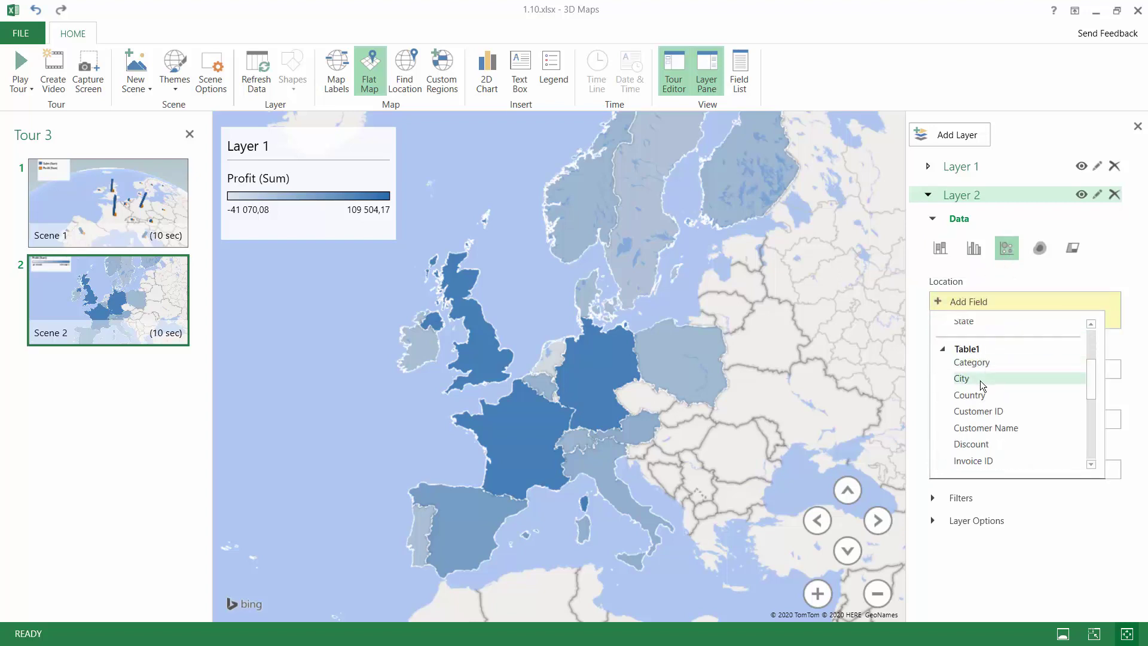
click(979, 392)
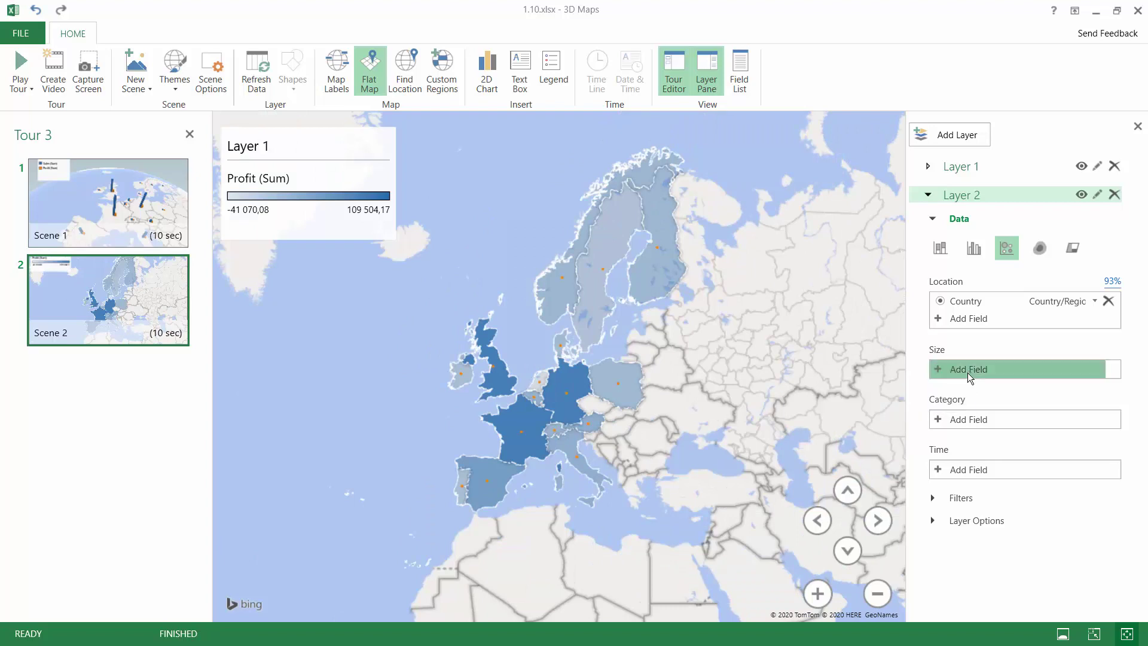
Step: Size Layer 2's bubbles by Sales and split them by the Category field from Table1
click(967, 371)
scroll(975, 473, down, 3)
click(974, 528)
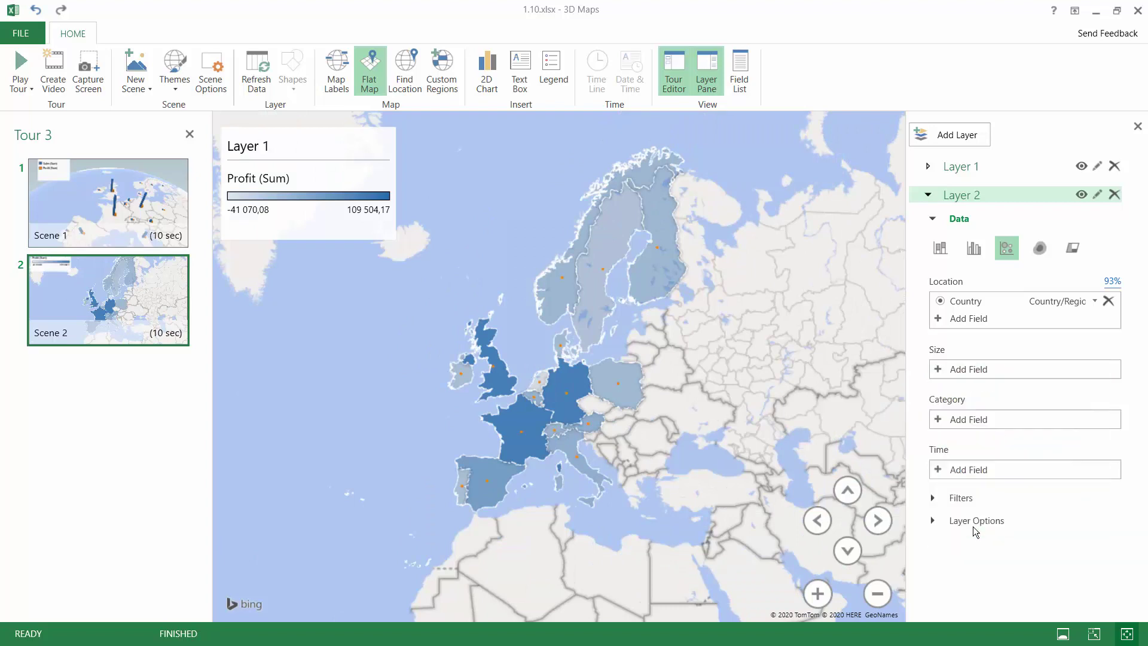
click(956, 440)
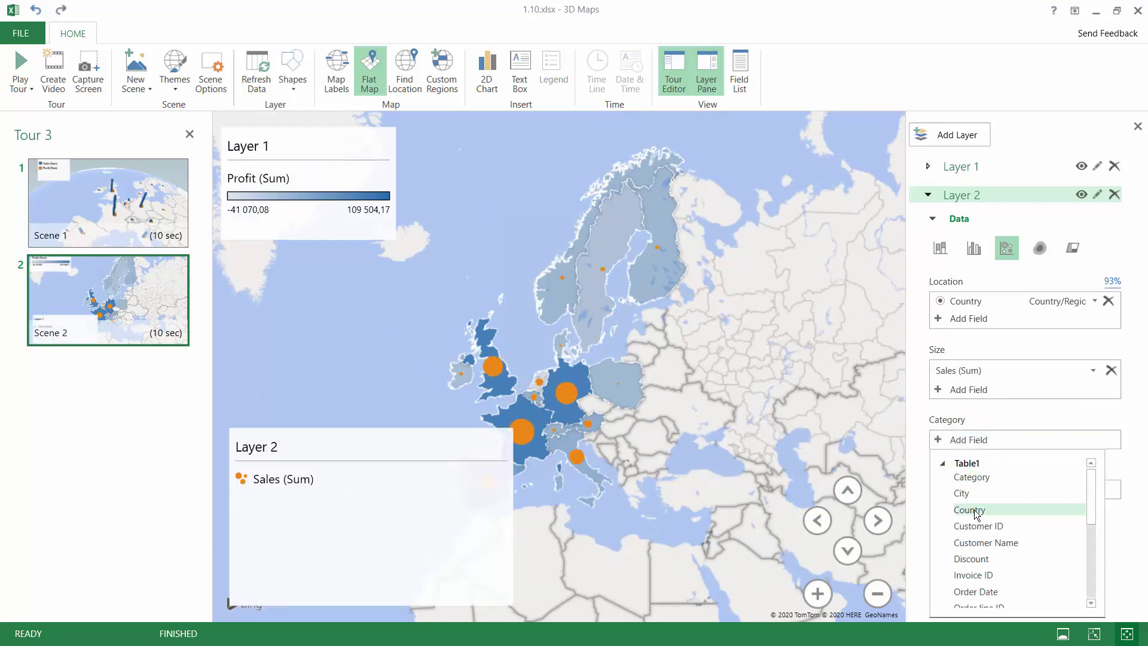
click(978, 478)
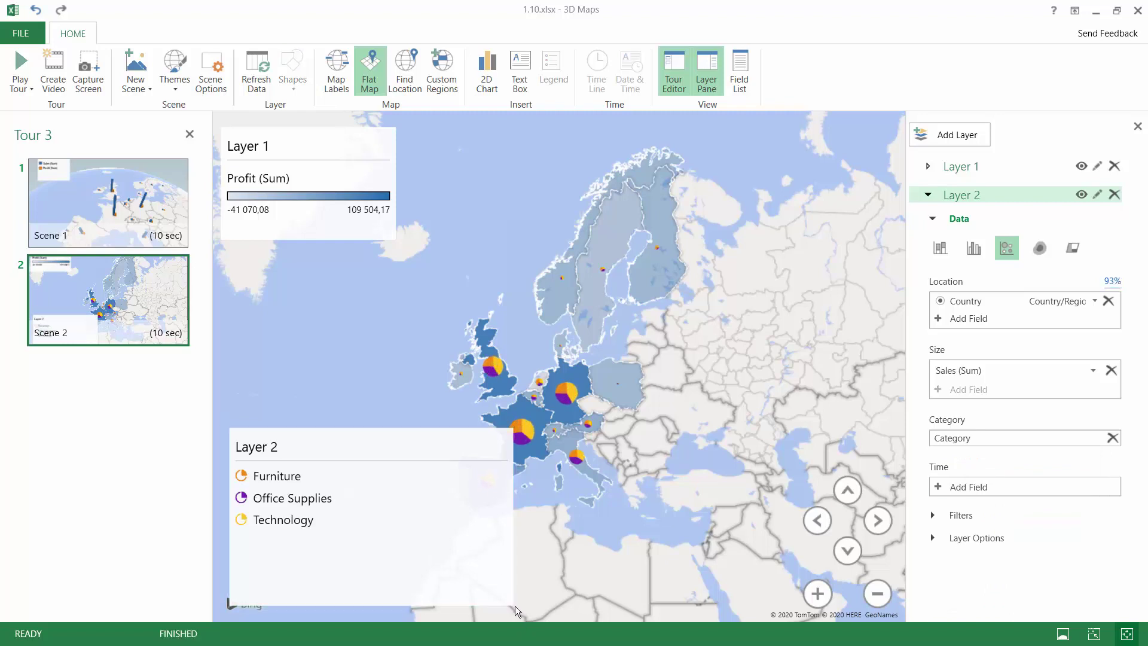
Step: Shrink the Layer 2 legend and place it directly below the Layer 1 legend
drag(514, 603, 422, 563)
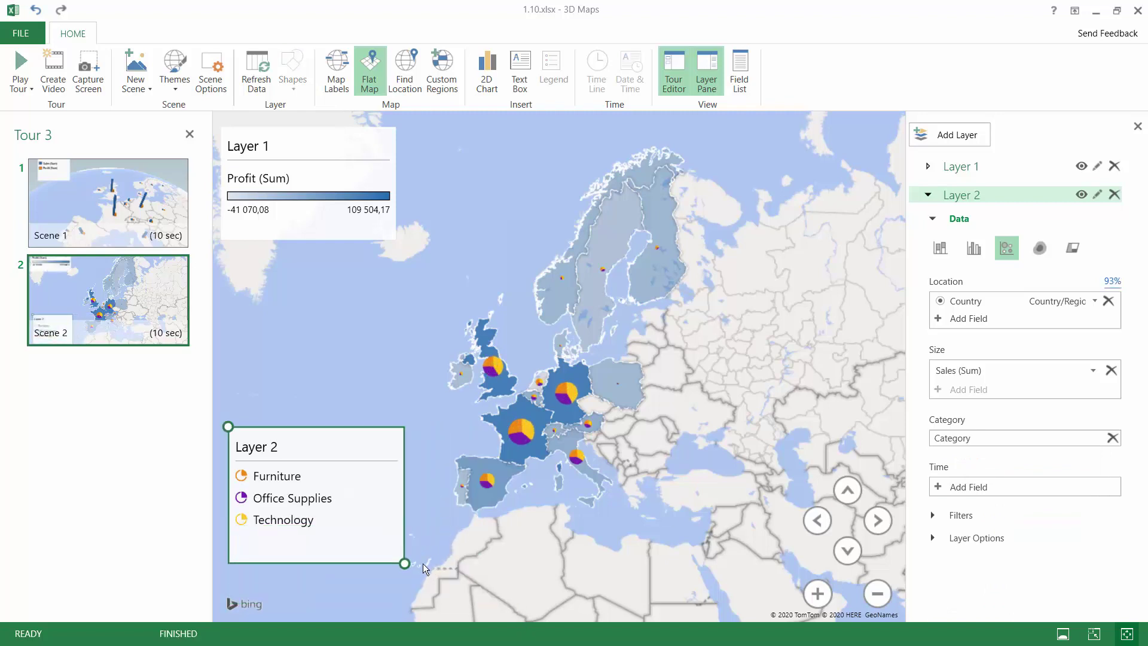
drag(314, 525, 343, 308)
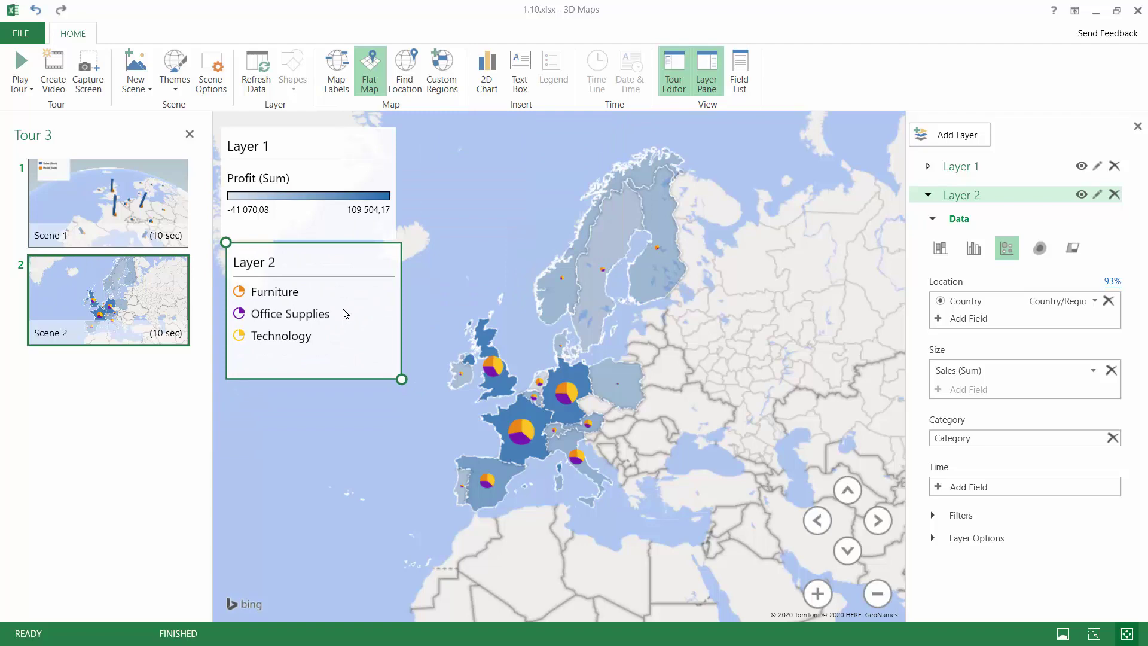
Step: Enlarge Layer 2's pie bubbles to a size of 152% in the layer options
click(936, 537)
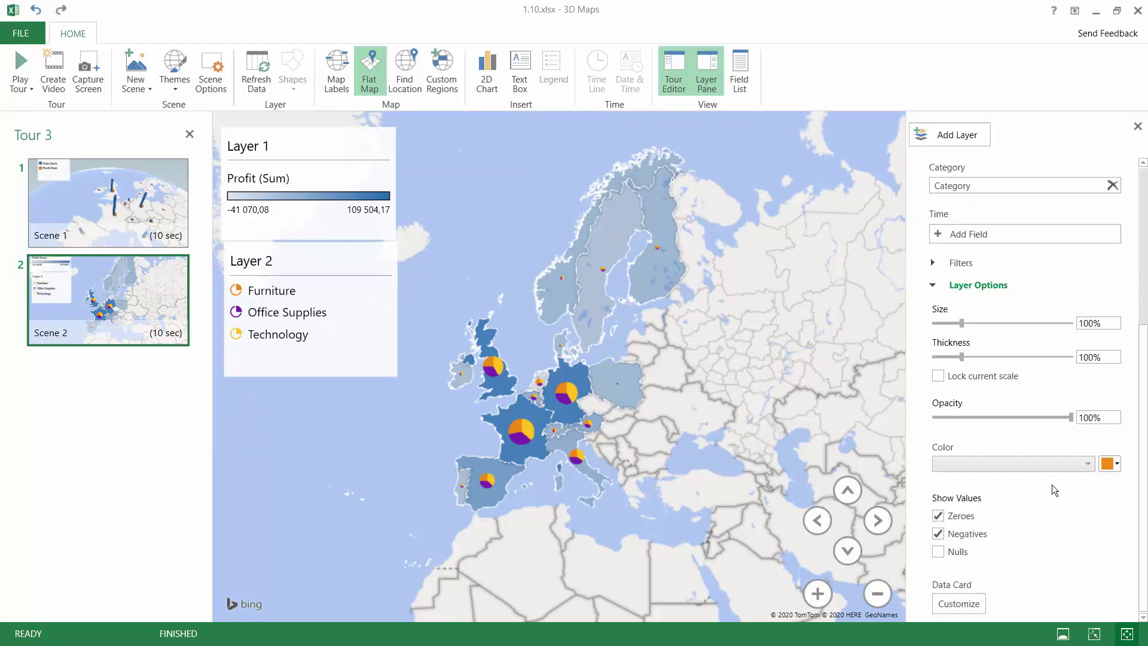
scroll(714, 424, up, 2)
drag(713, 424, 742, 425)
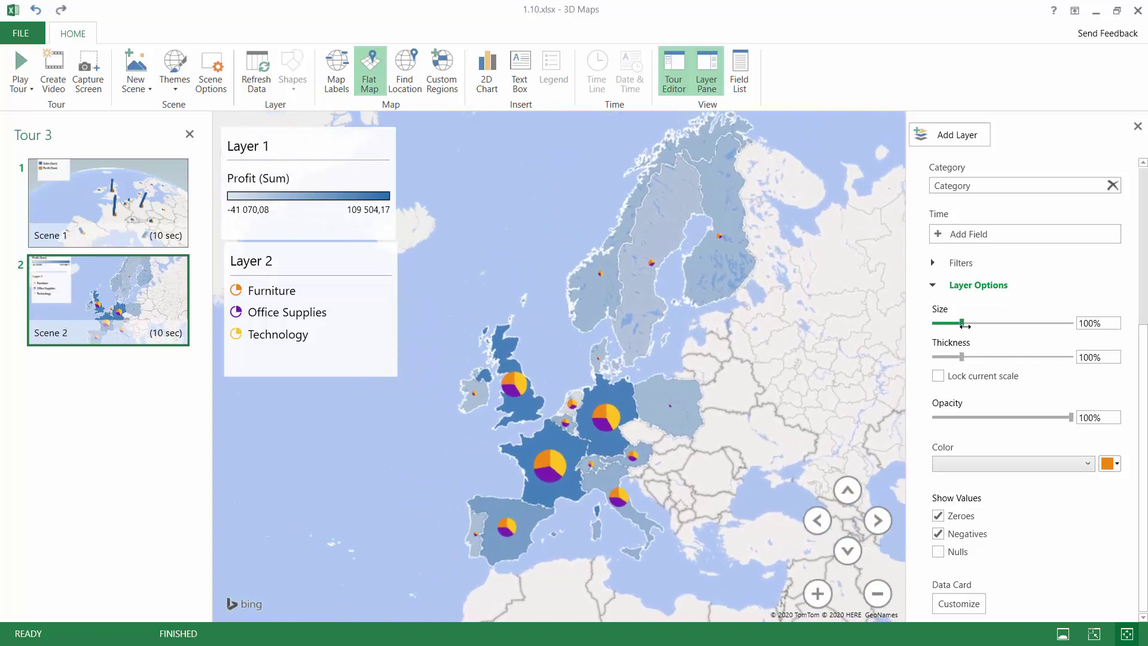
drag(964, 324, 978, 324)
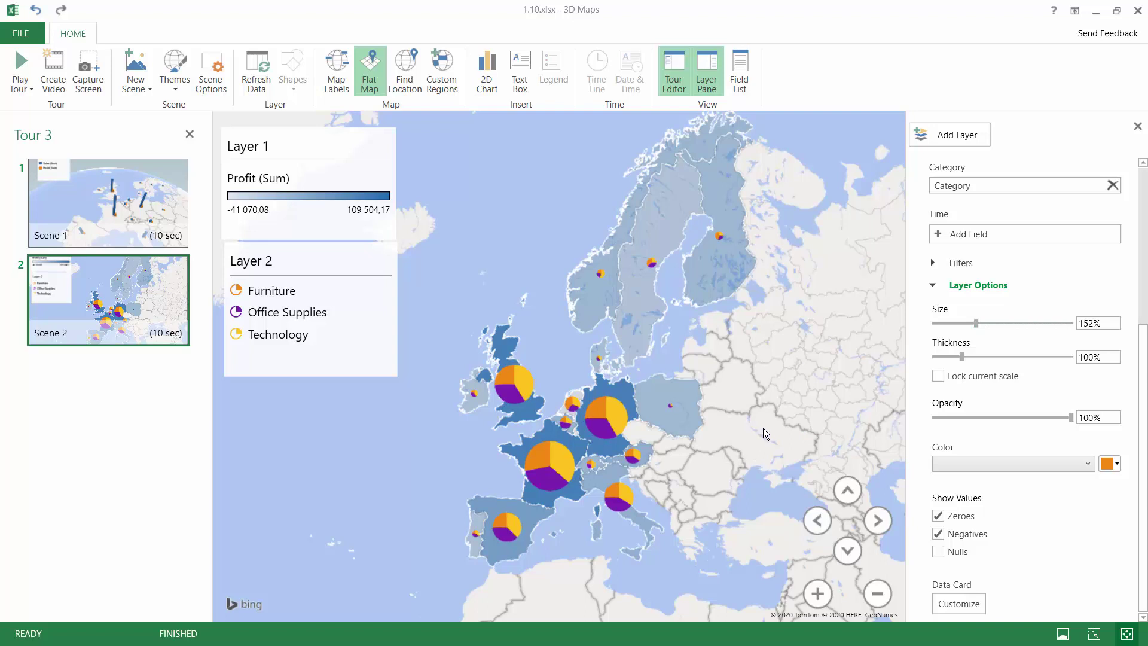
Step: Rename Layer 1 of Scene 2 as Profit and collapse its data settings
scroll(1007, 240, up, 5)
double_click(974, 168)
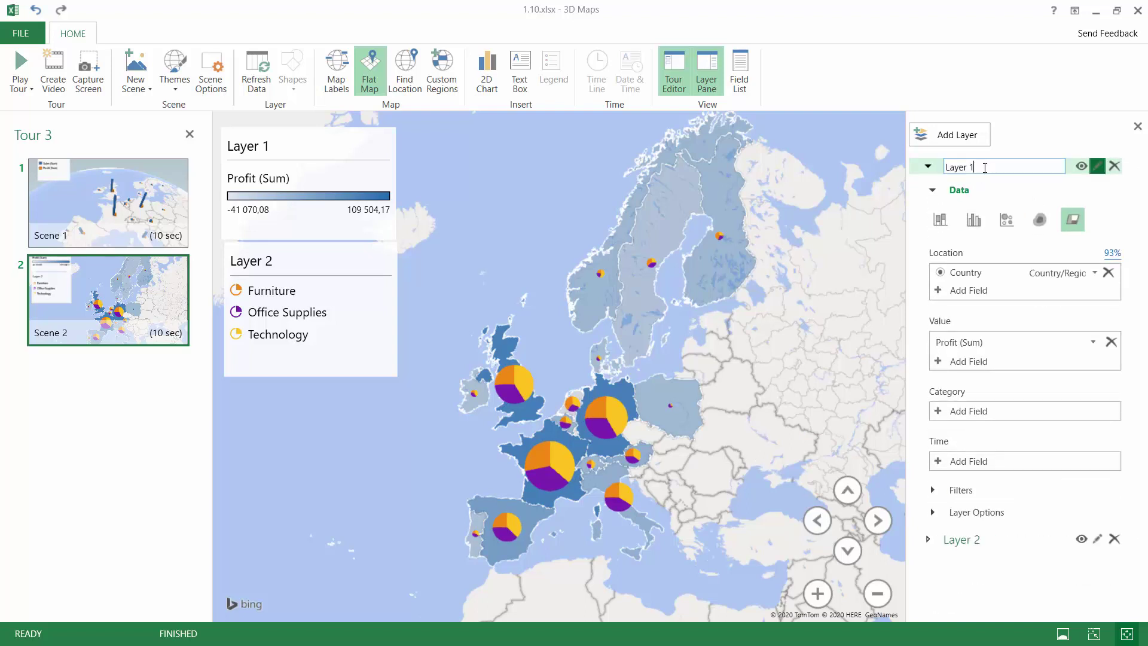
key(ctrl+a)
text(Za)
key(BackSpace)
key(BackSpace)
text(Profit)
key(Return)
click(958, 190)
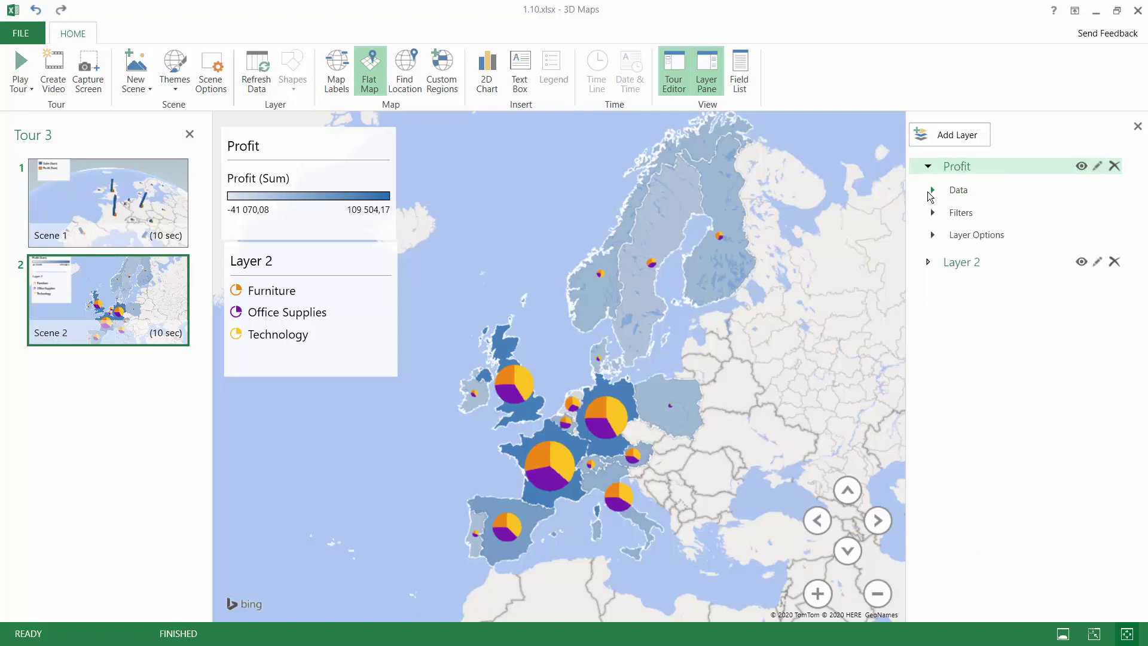
Step: Rename Layer 2, the pie bubble layer, as Sales by Category
click(958, 265)
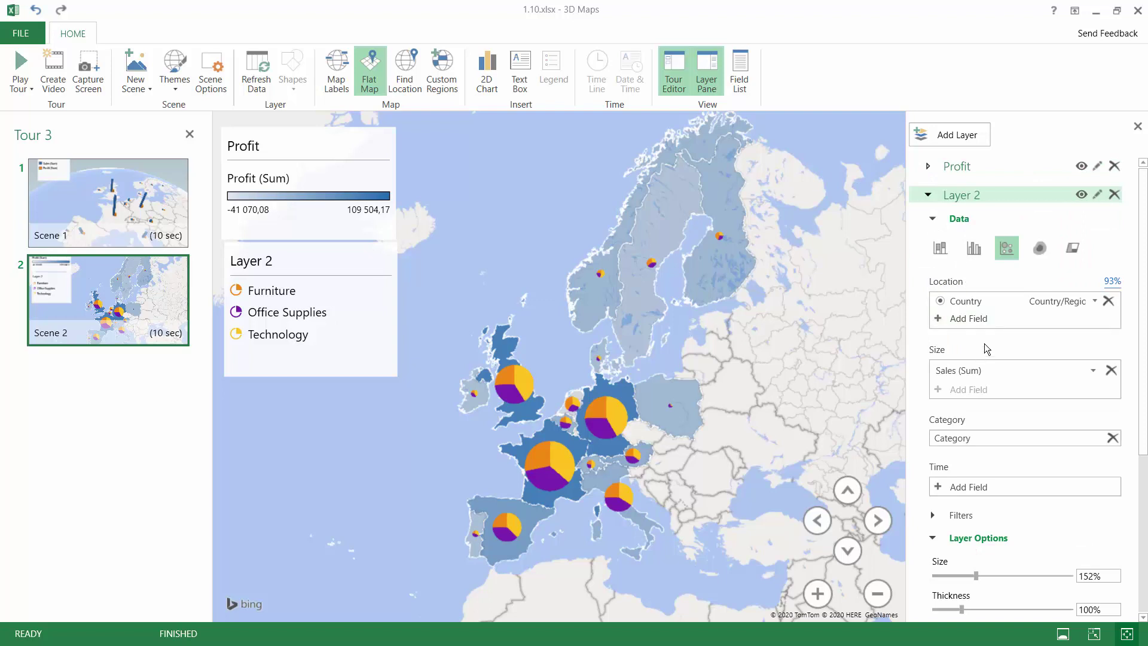
click(1097, 194)
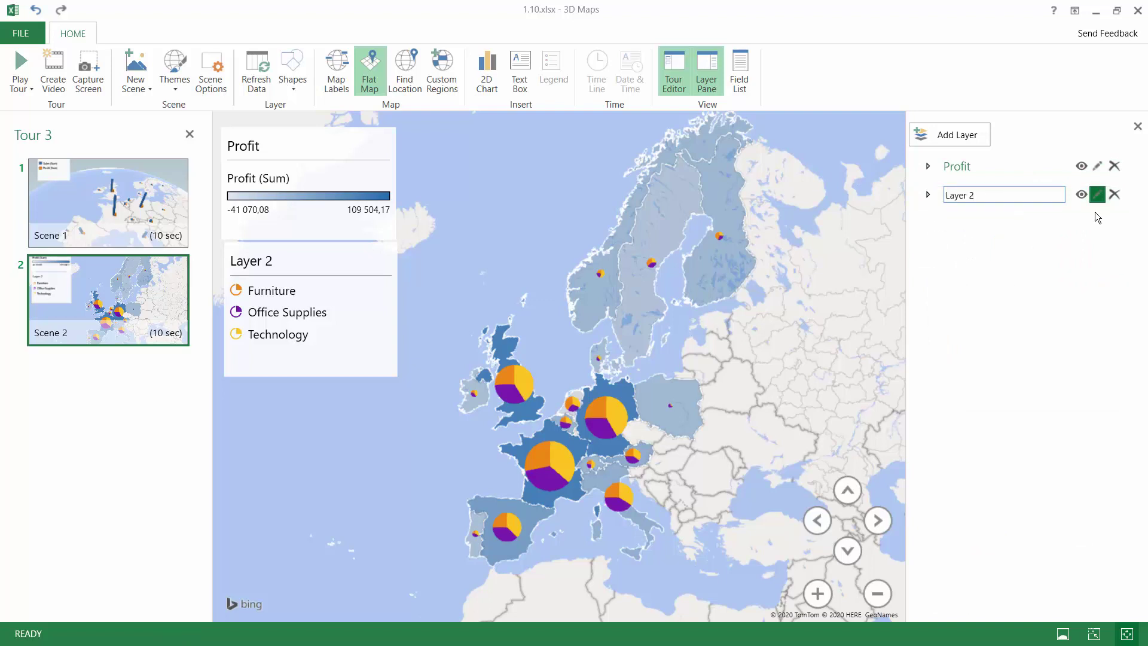
key(ctrl+a)
text(Sales by Category)
key(Return)
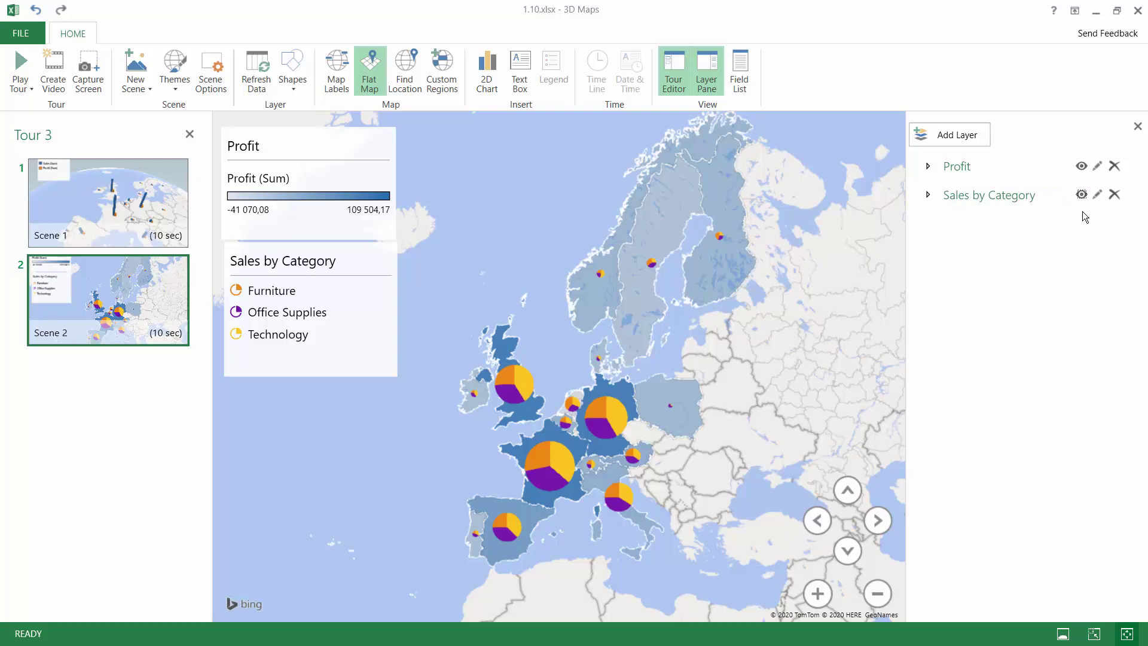
Step: Hide the Profit layer on the map and show it again
click(1083, 168)
click(1082, 167)
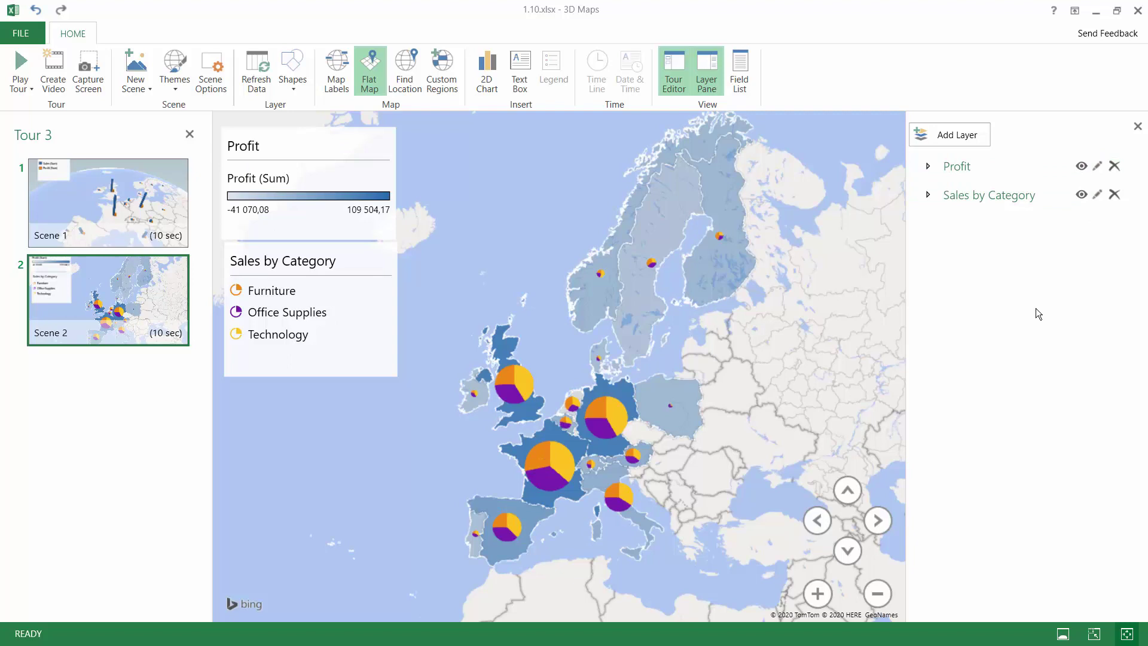